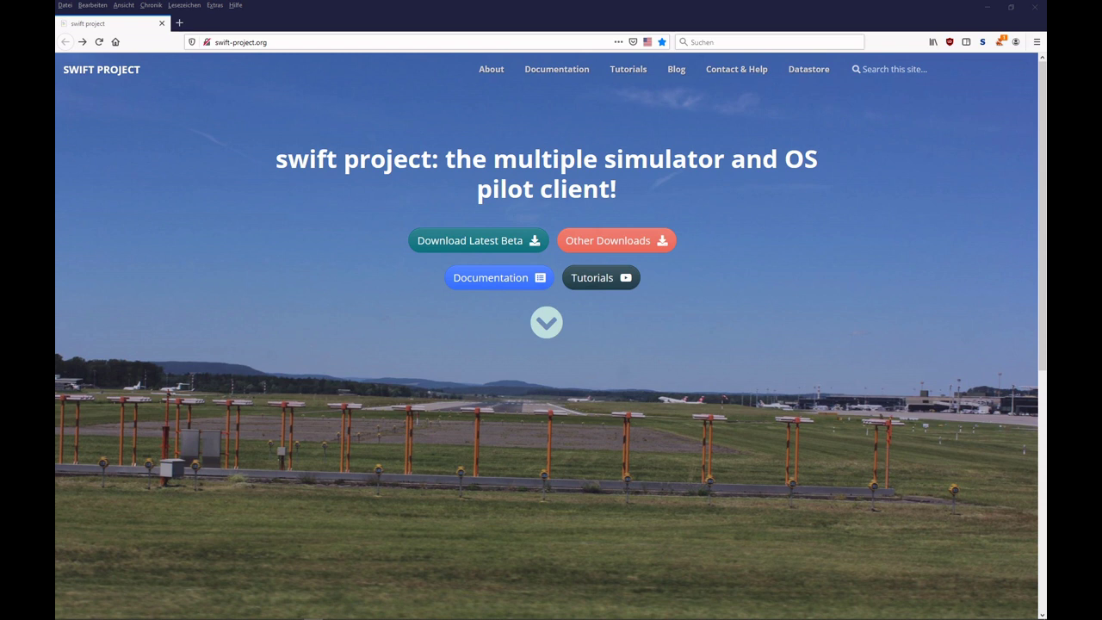
From Other Downloads, open the pilotclient 'Alpha version 0.9.5.113' release page on GitHub.
left_click(541, 4)
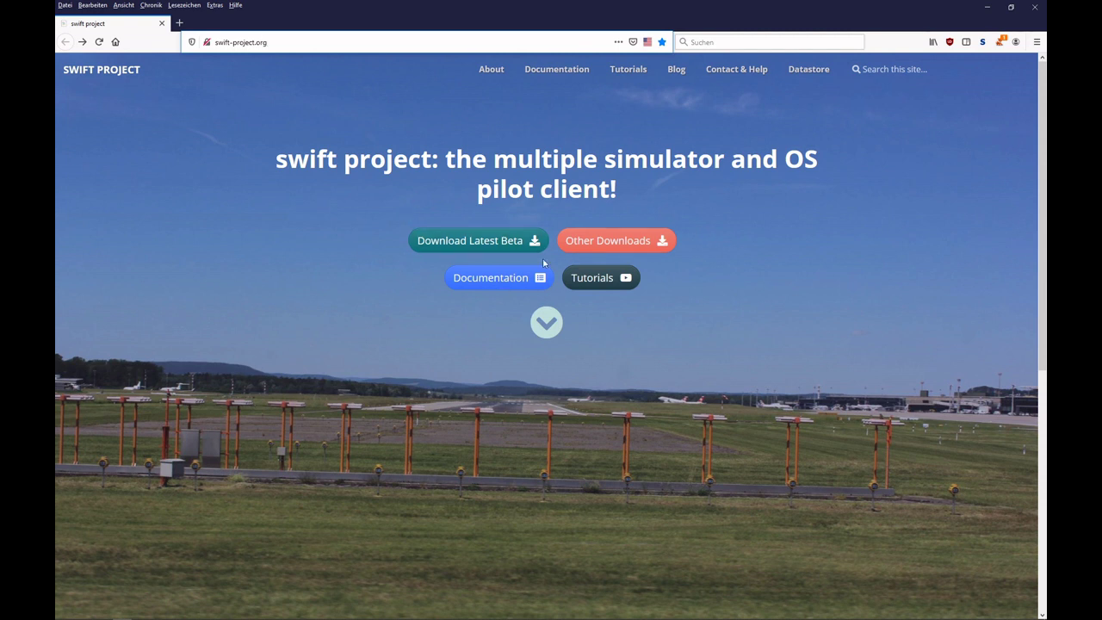
left_click(615, 245)
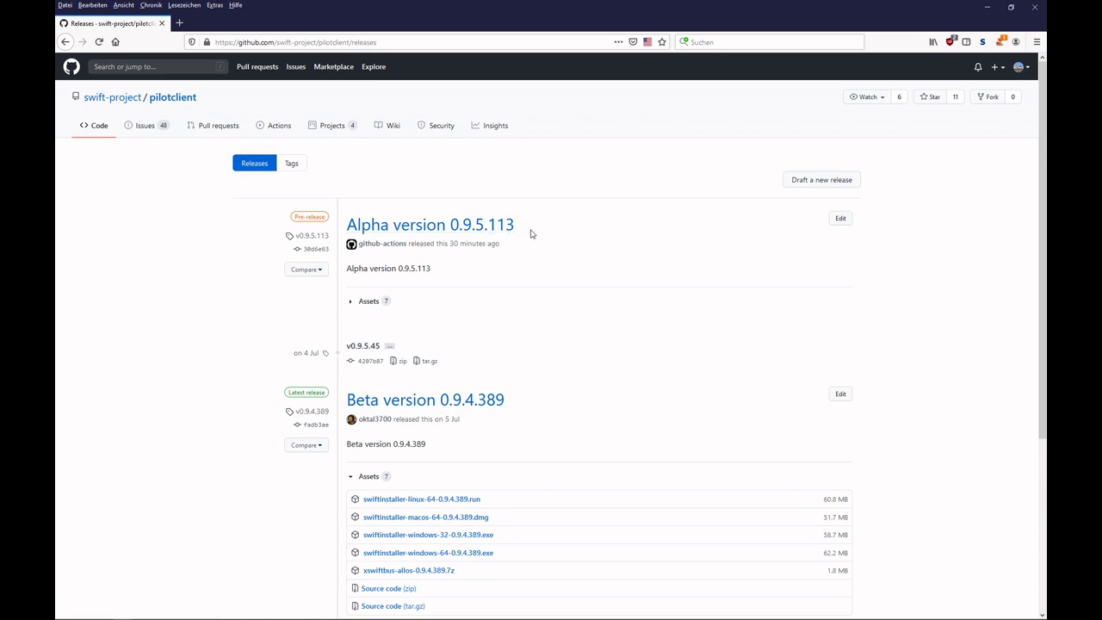
left_click(427, 225)
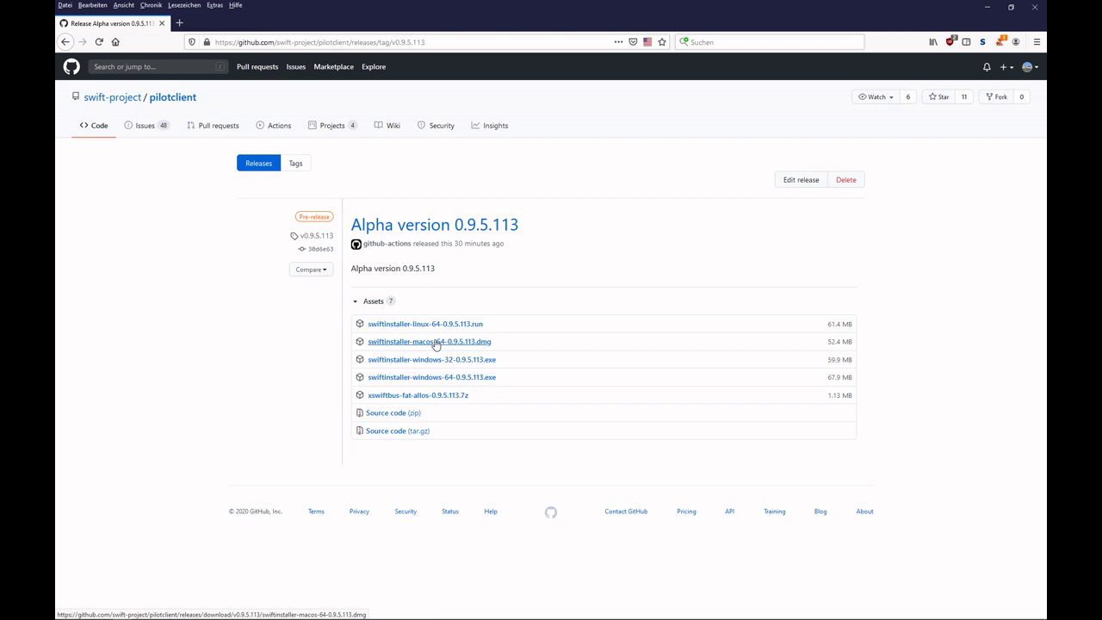
Open the xswiftbus archive from Downloads in 7-Zip and select its xswiftbus folder.
left_click(988, 7)
left_click(160, 143)
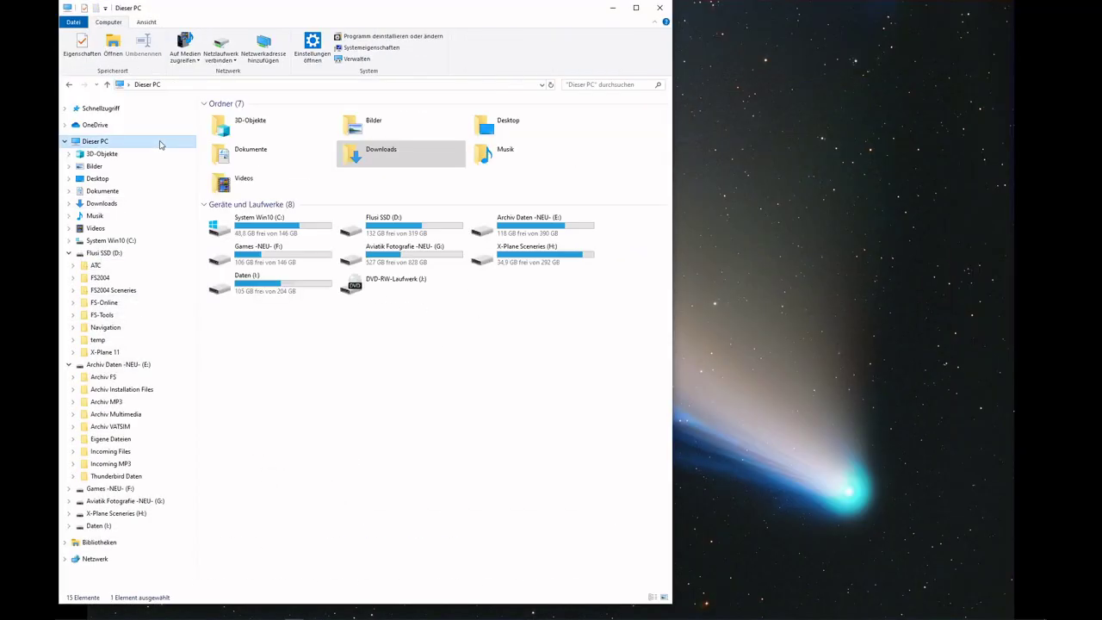
left_click(148, 204)
left_click(239, 180)
left_click(284, 140)
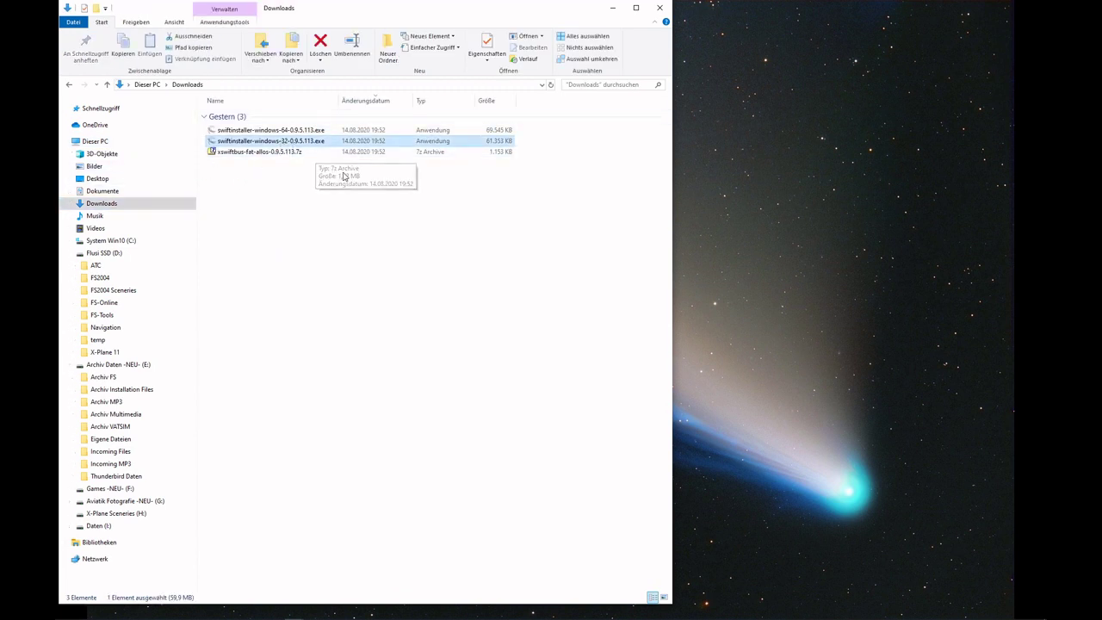
left_click(257, 153)
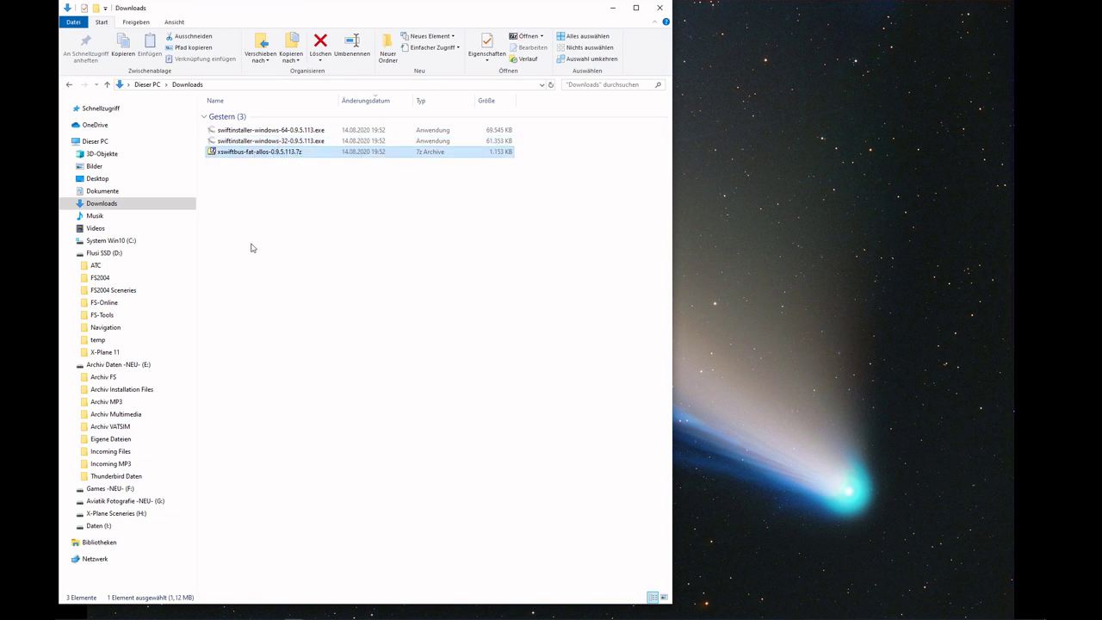
double_click(255, 155)
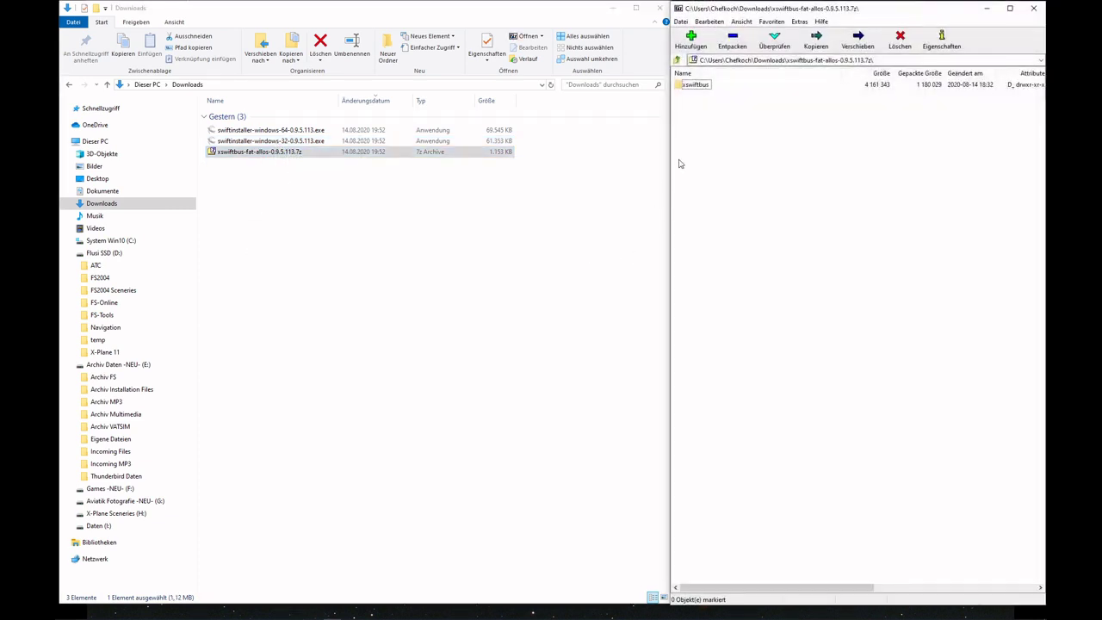
left_click(688, 88)
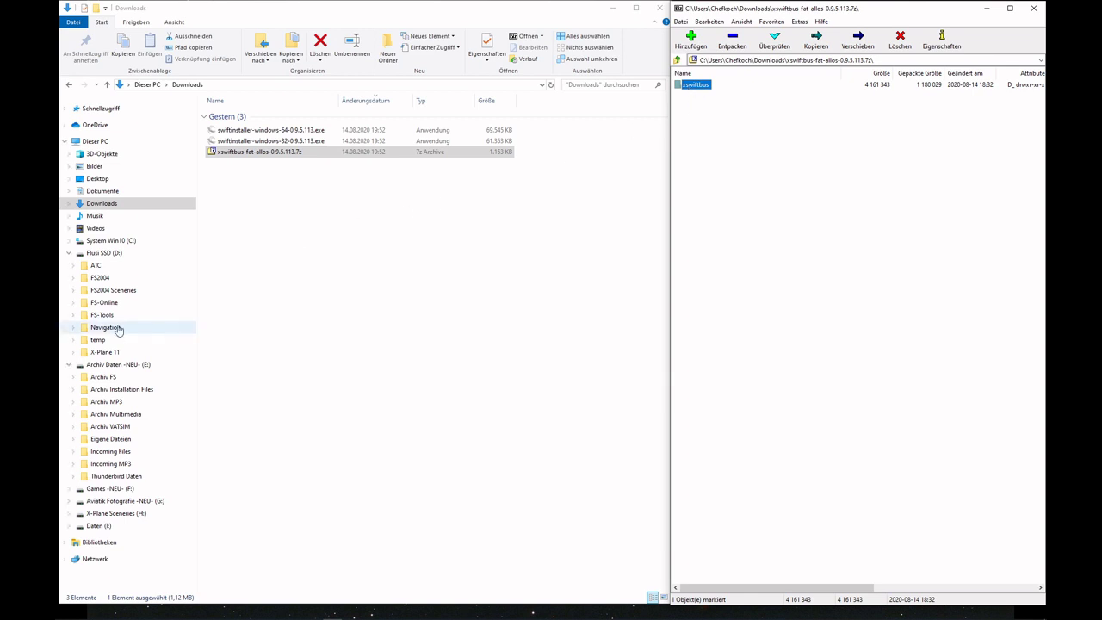
Extract xswiftbus into X-Plane 11\Resources\plugins and close the archive window.
left_click(72, 353)
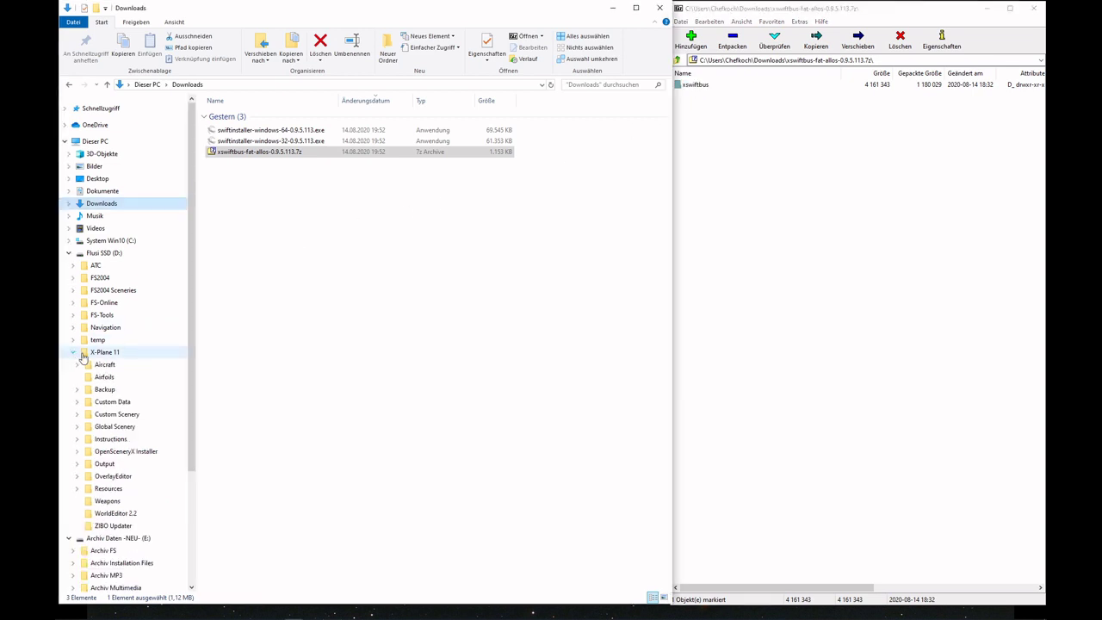
left_click(132, 488)
double_click(228, 256)
left_click_drag(702, 86, 298, 454)
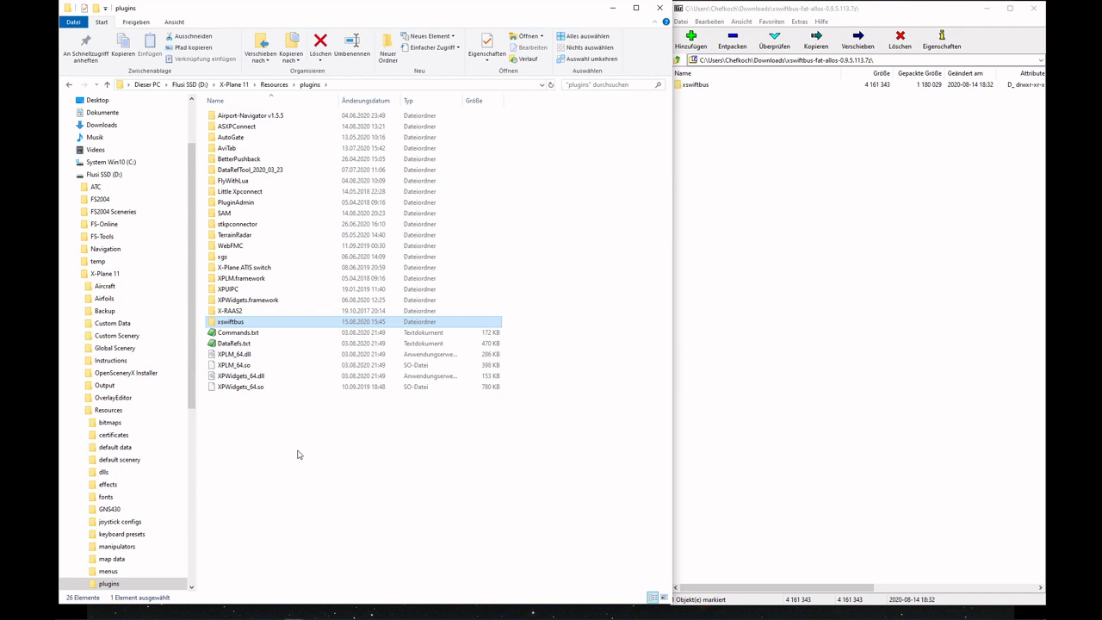
left_click(768, 211)
double_click(678, 9)
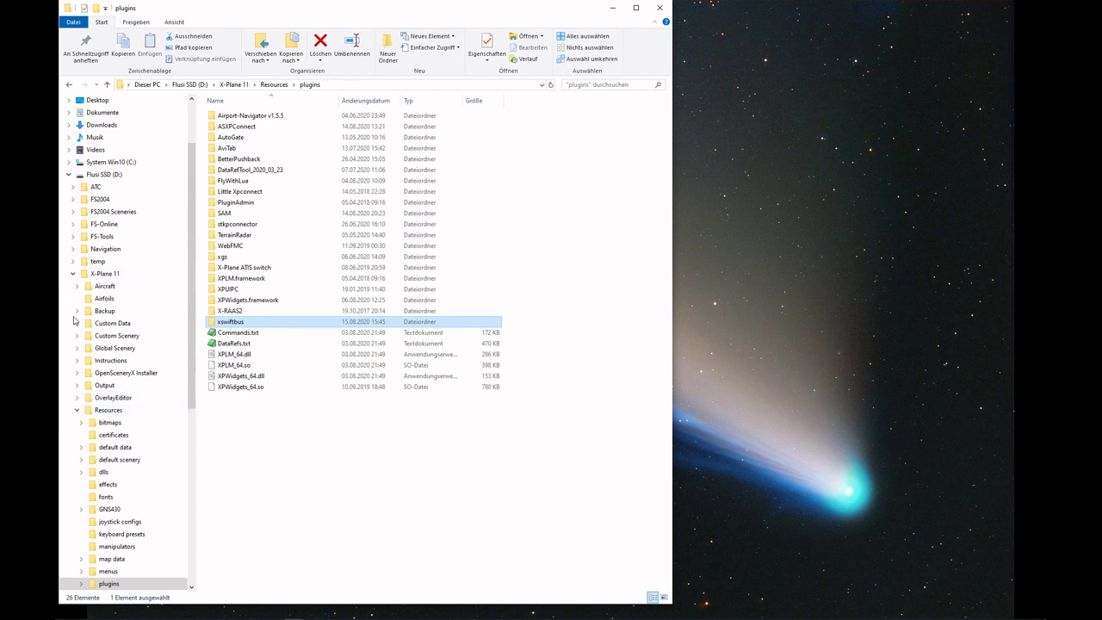
Launch swiftinstaller-windows-64-0.9.5.113.exe from the Downloads folder.
scroll(108, 161, "up", 1)
left_click(110, 155)
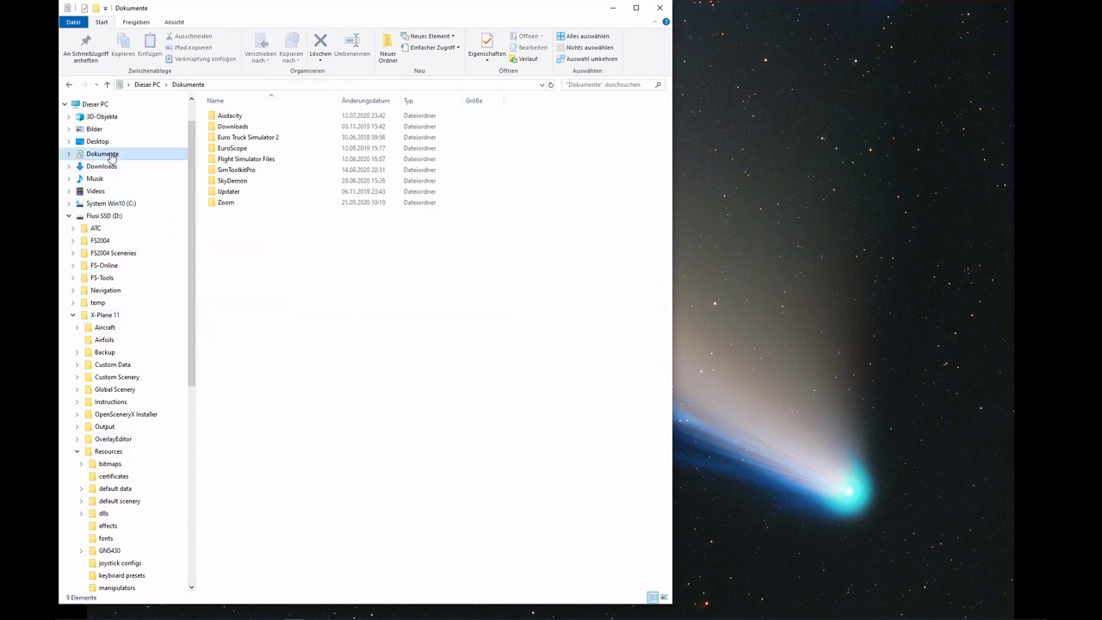
left_click(107, 165)
left_click(282, 143)
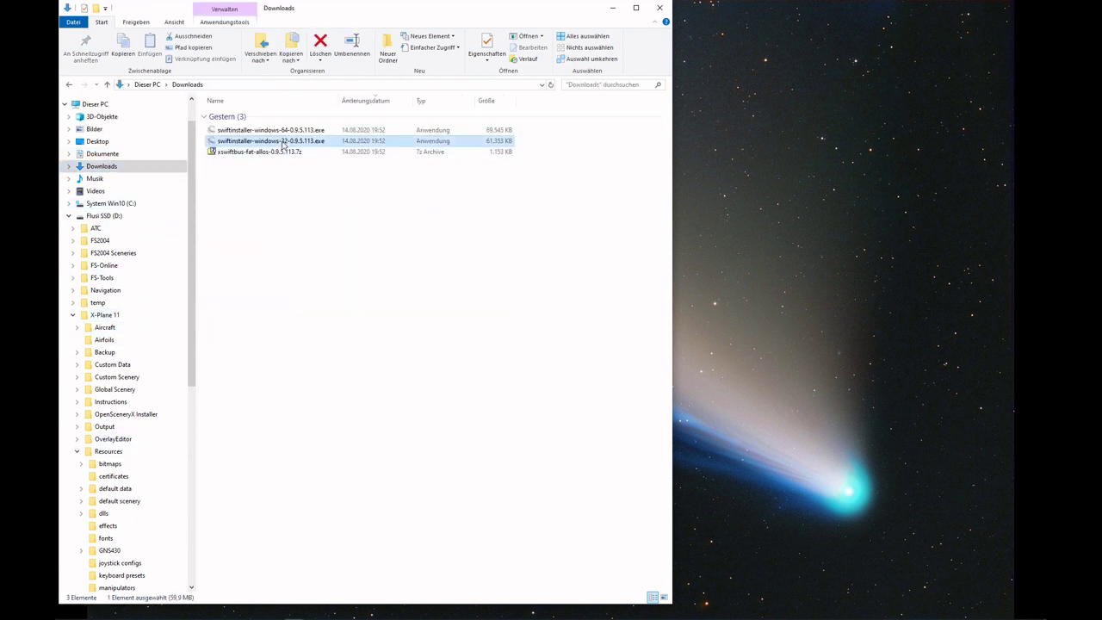
left_click(287, 131)
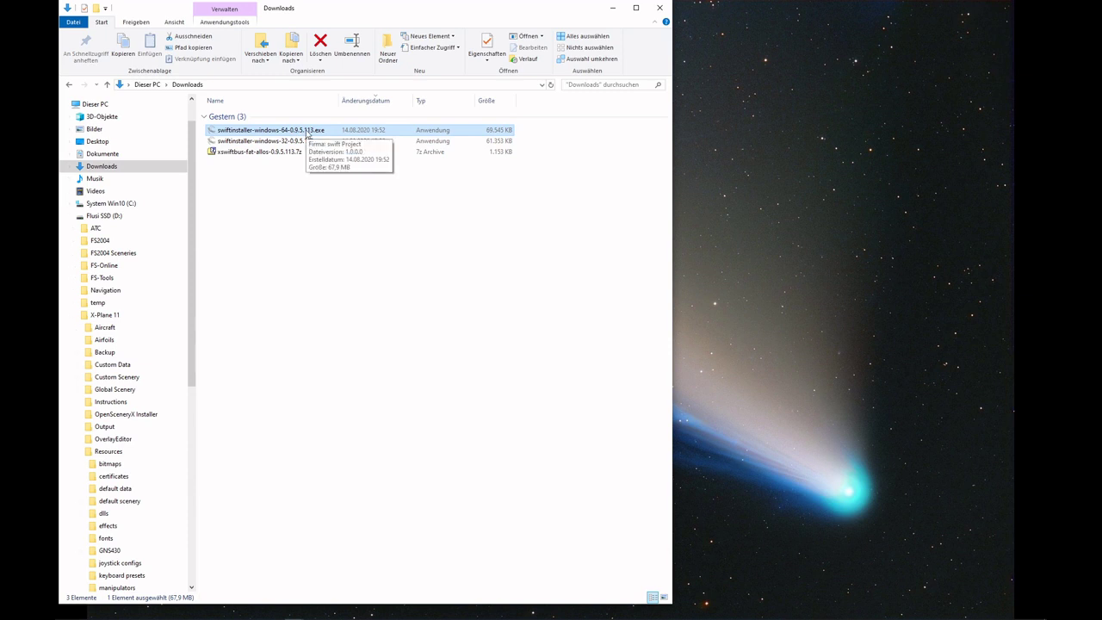
double_click(307, 132)
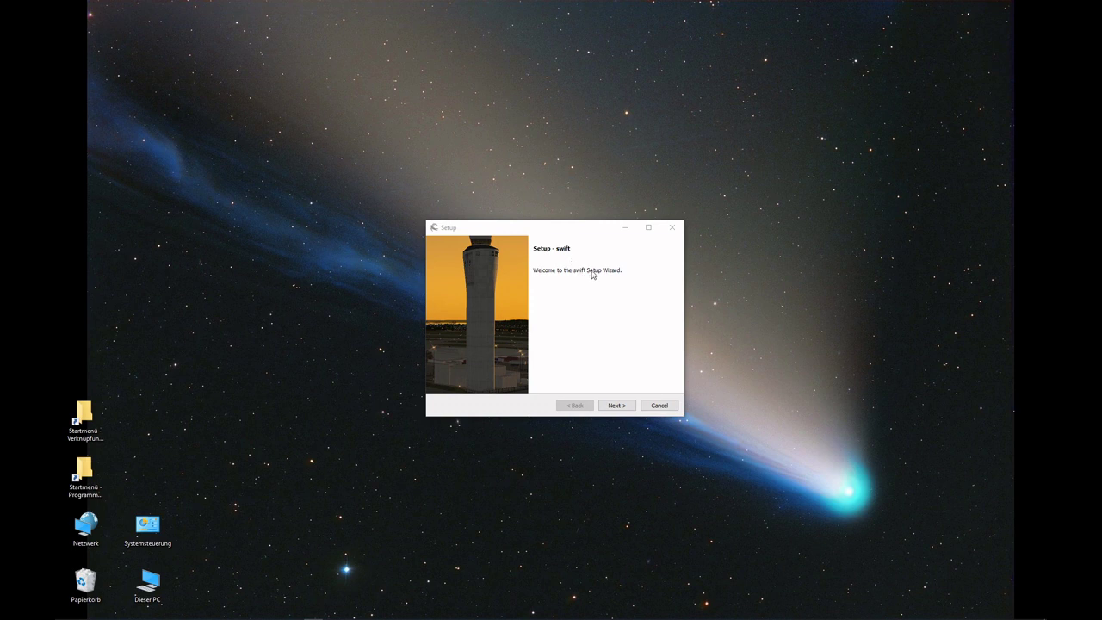
Accept the GPL licence agreement and keep the default components.
left_click(617, 405)
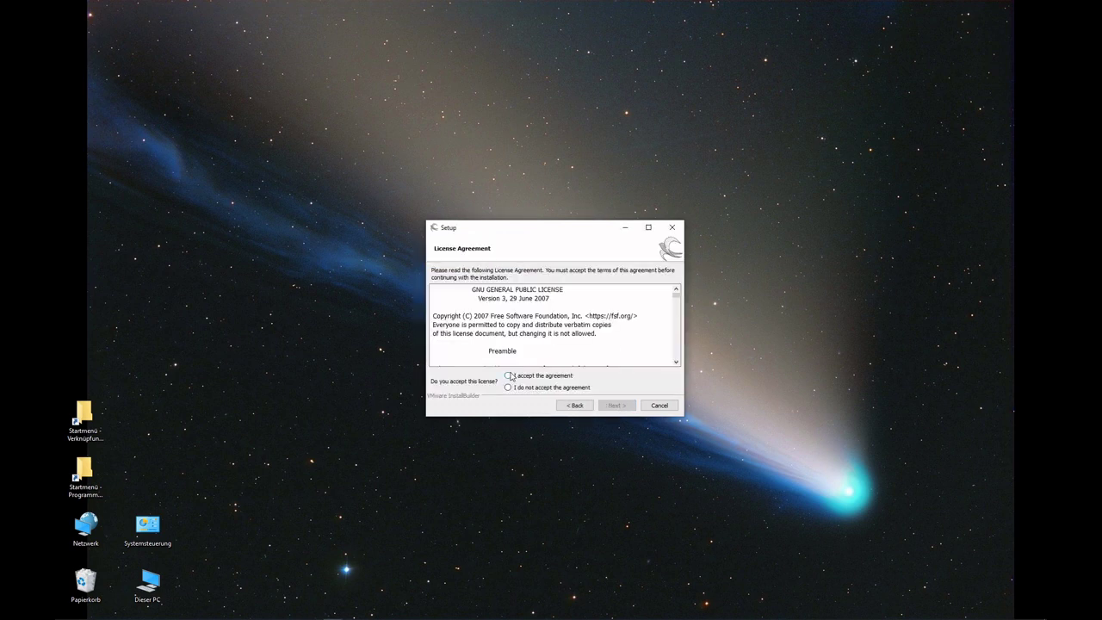
left_click(508, 375)
left_click(618, 405)
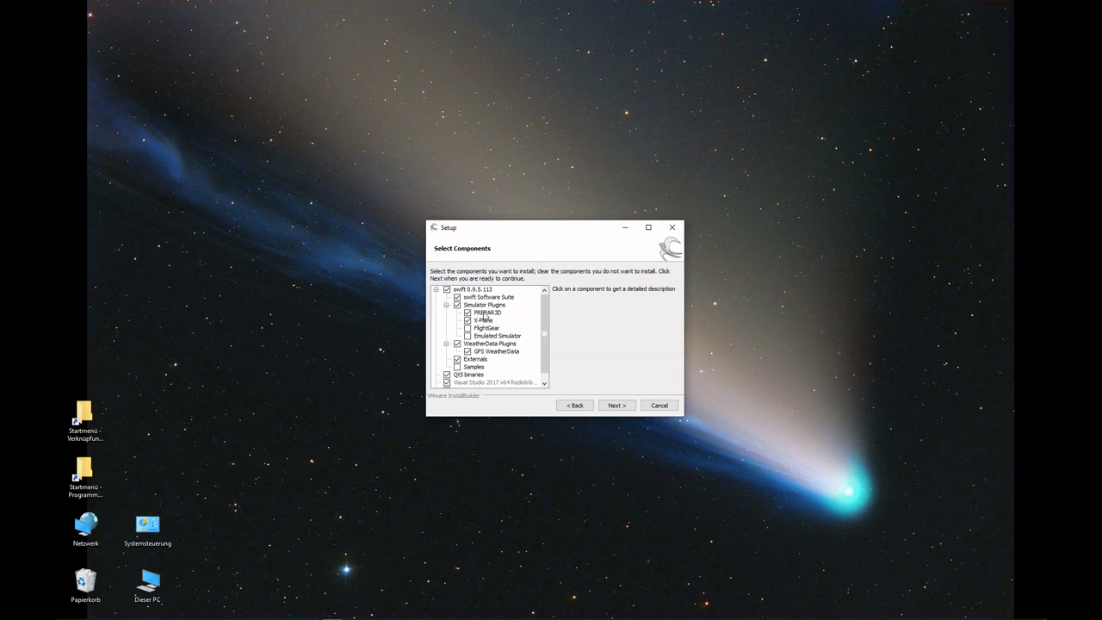
left_click(617, 407)
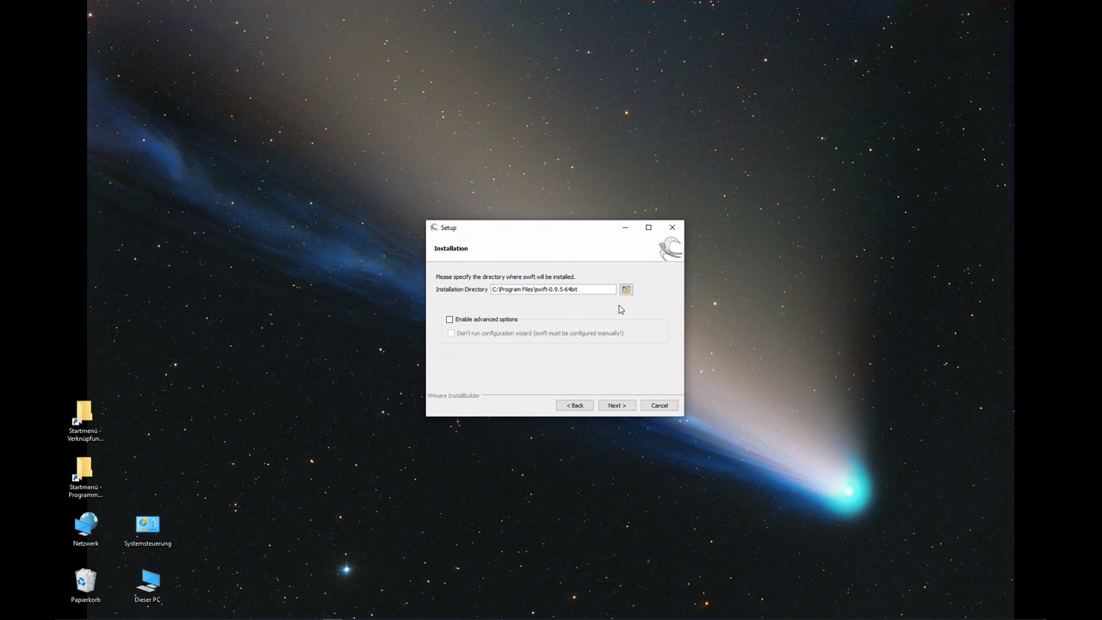
Set the install directory to D:\FS-Online\swift-0.9.5-64bit and start the installation.
key("BackSpace")
type("D")
key("shift+Right")
key("shift+Right")
key("shift+Right")
key("shift+Right")
key("shift+Right")
key("shift+Right")
key("shift+Right")
key("shift+Right")
key("shift+Right")
key("shift+Right")
key("shift+Right")
key("shift+Right")
type("FS-Online\\")
left_click(616, 407)
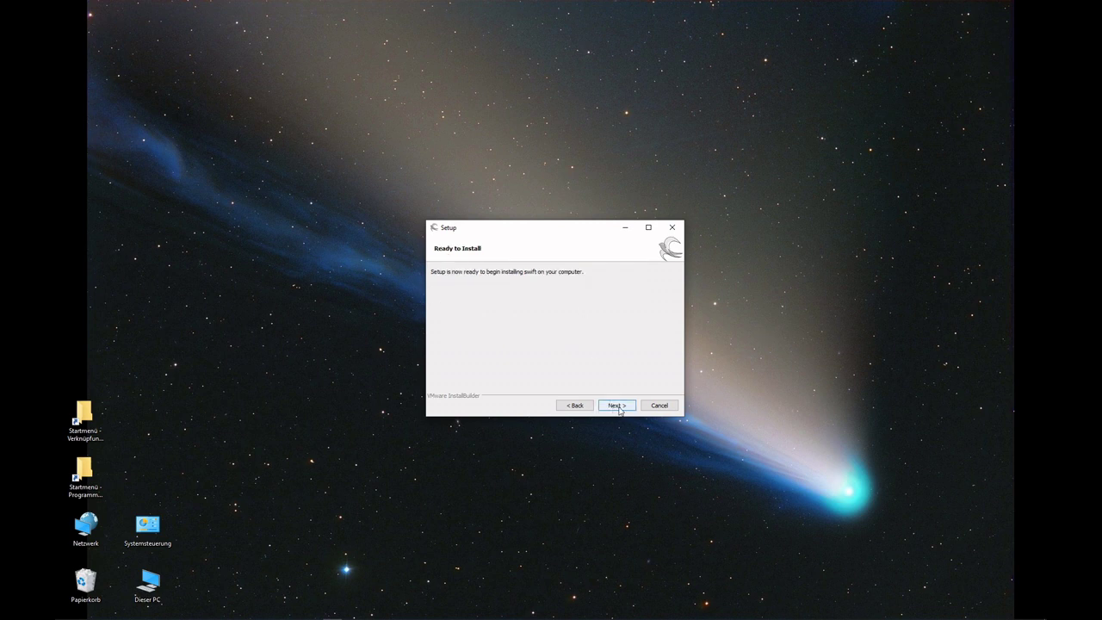
left_click(619, 408)
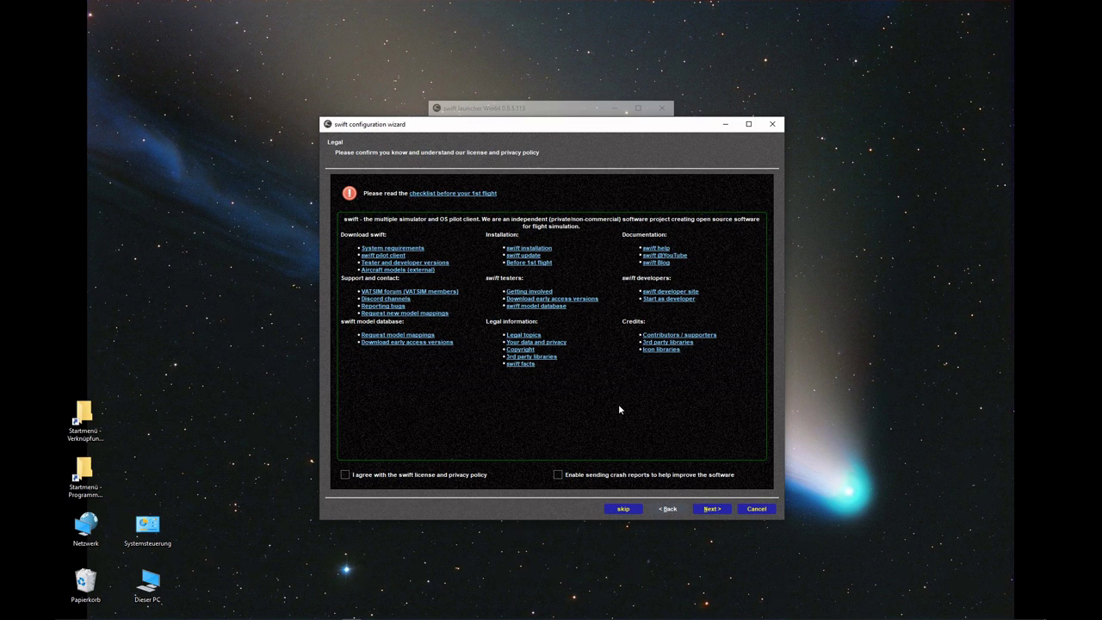
Tick 'I agree with the swift license and privacy policy' and continue to Data loading.
left_click_drag(535, 126, 591, 116)
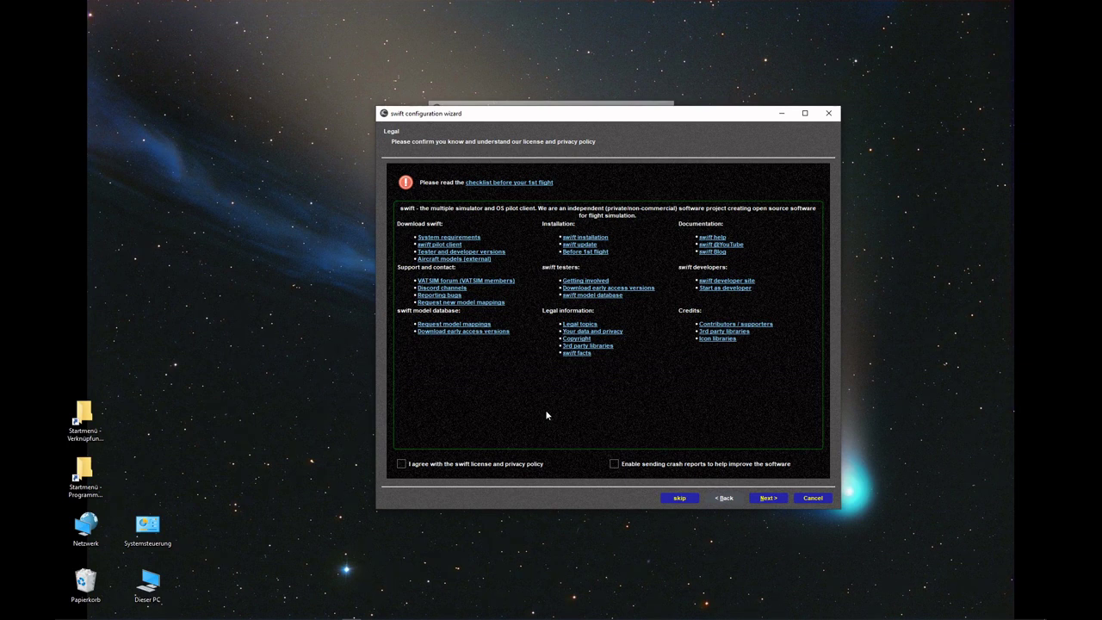
left_click(401, 464)
left_click(768, 499)
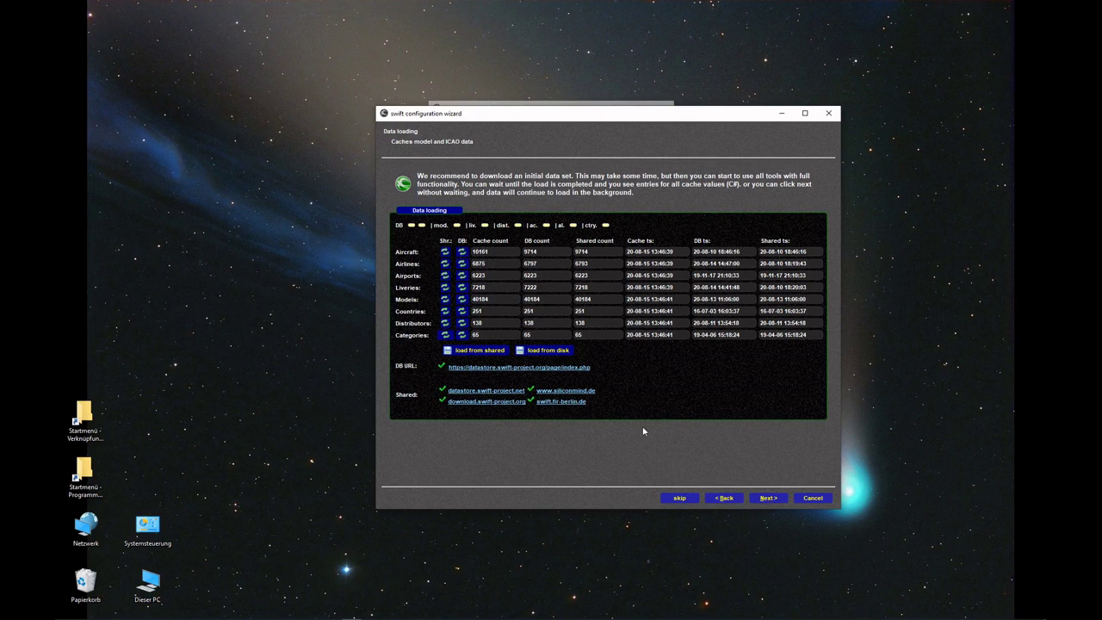
Skip the Data loading, Copy models and Copy settings and caches pages without copying.
left_click(772, 501)
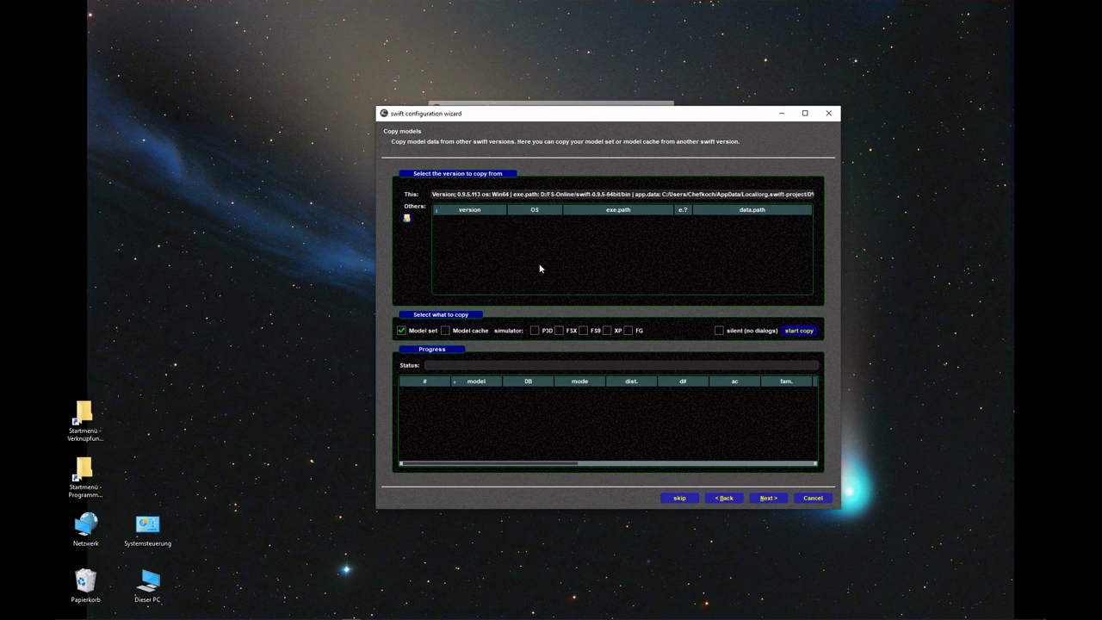
left_click(764, 497)
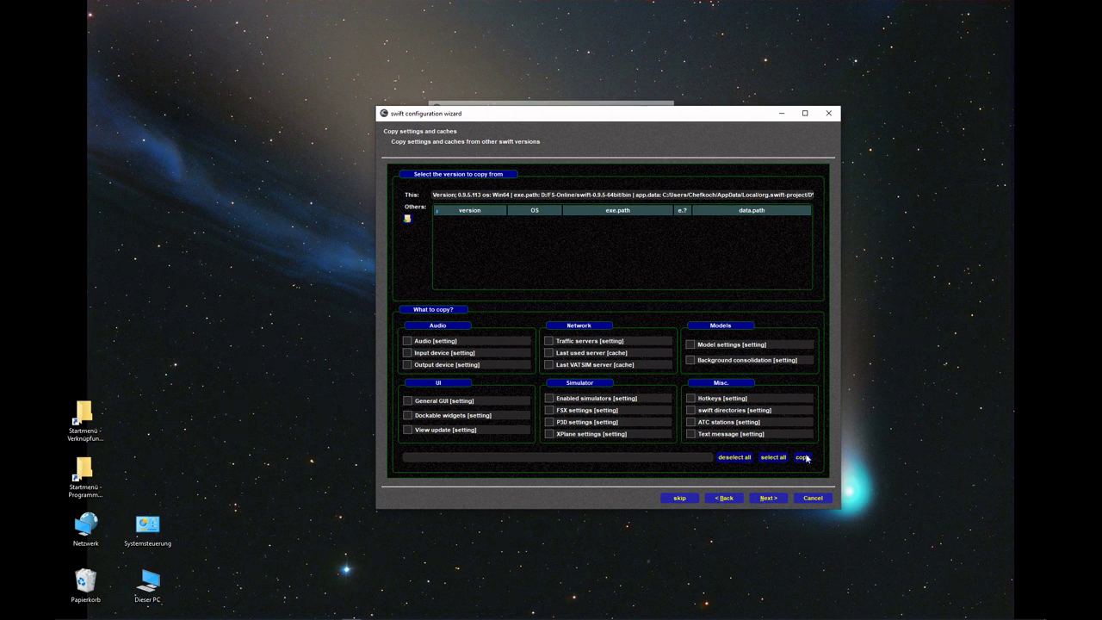
left_click(768, 499)
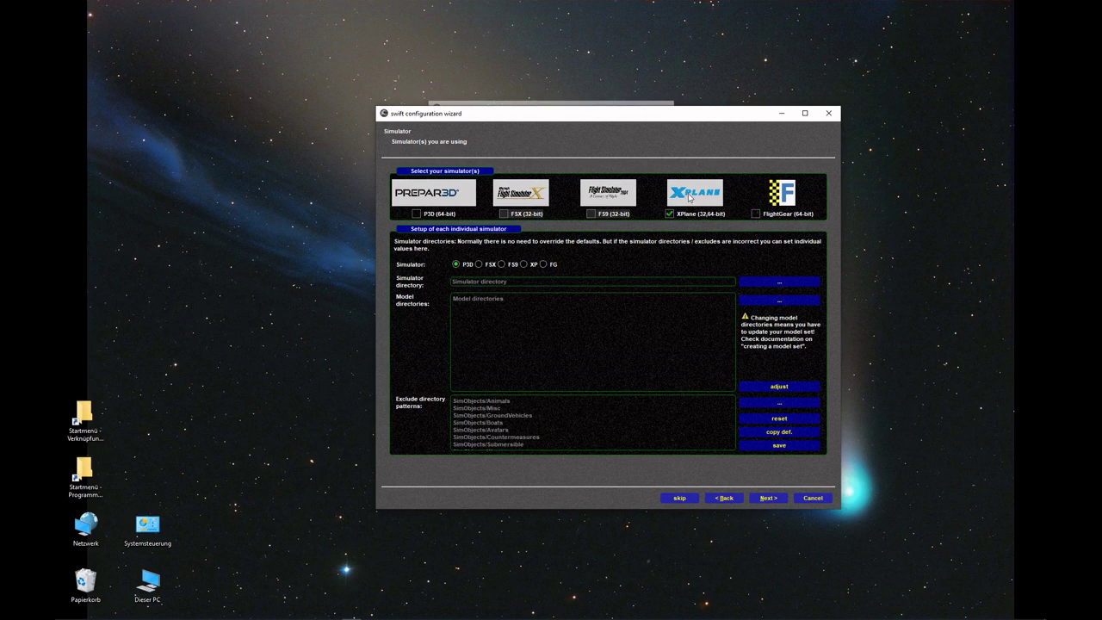
Set the X-Plane simulator directory to the X-Plane 11 folder.
left_click(523, 265)
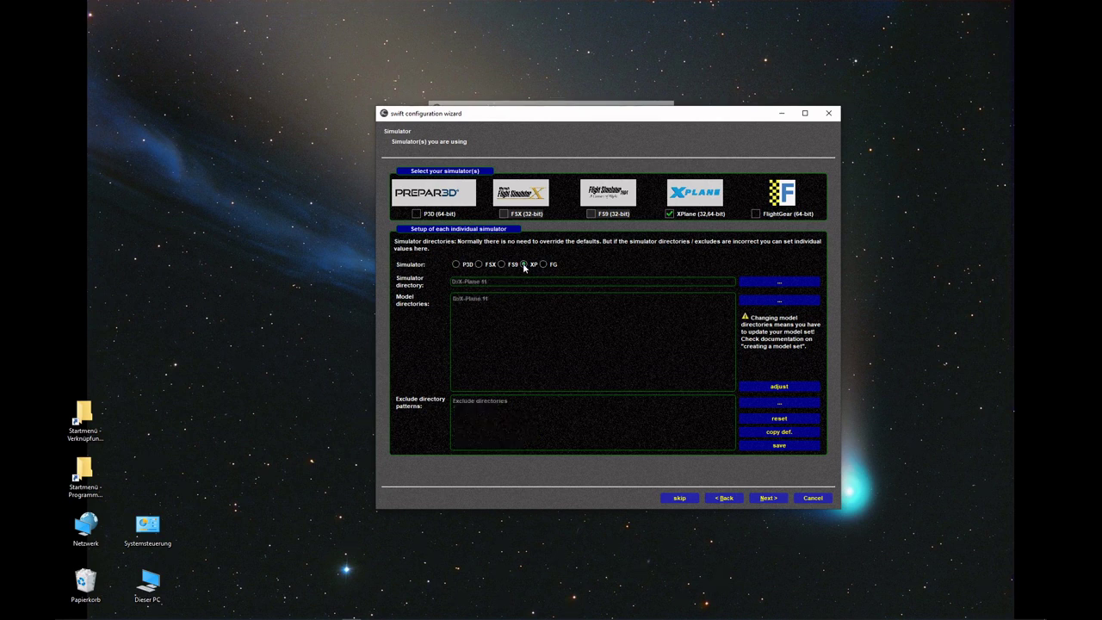
left_click(791, 282)
left_click(439, 330)
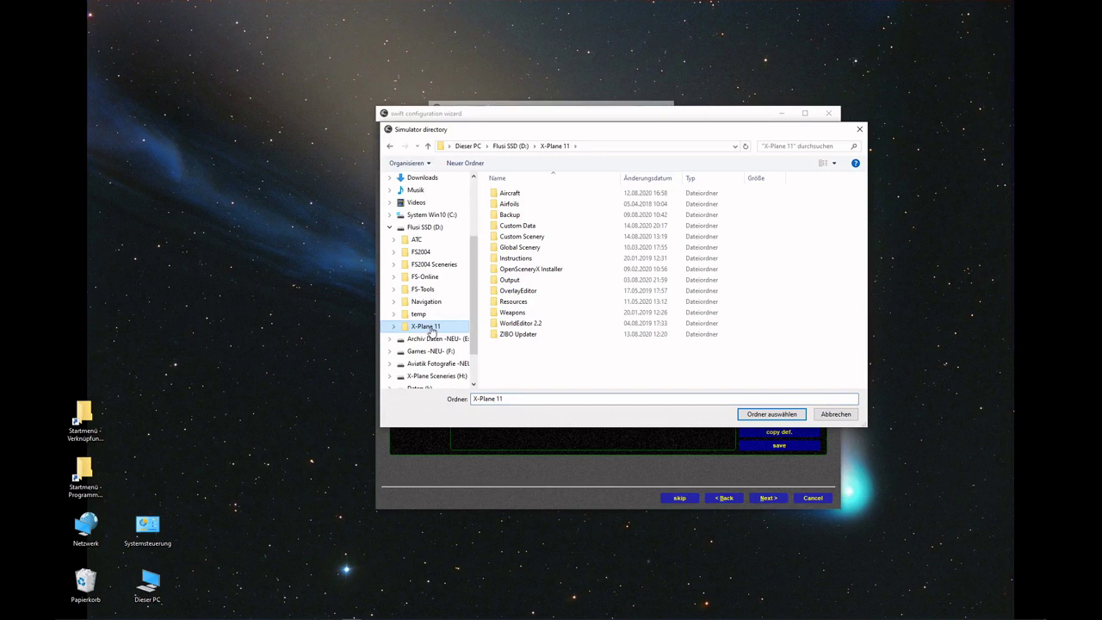
left_click(770, 414)
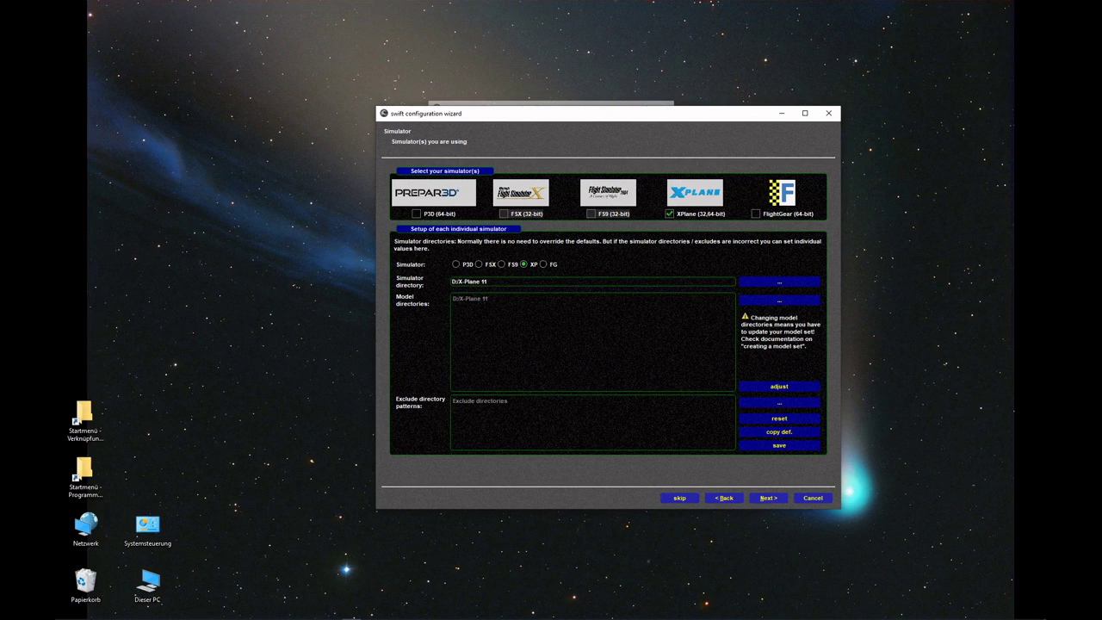
Browse the model directories under Custom Data\CSL (BB, XCSL), then cancel without choosing.
left_click(782, 301)
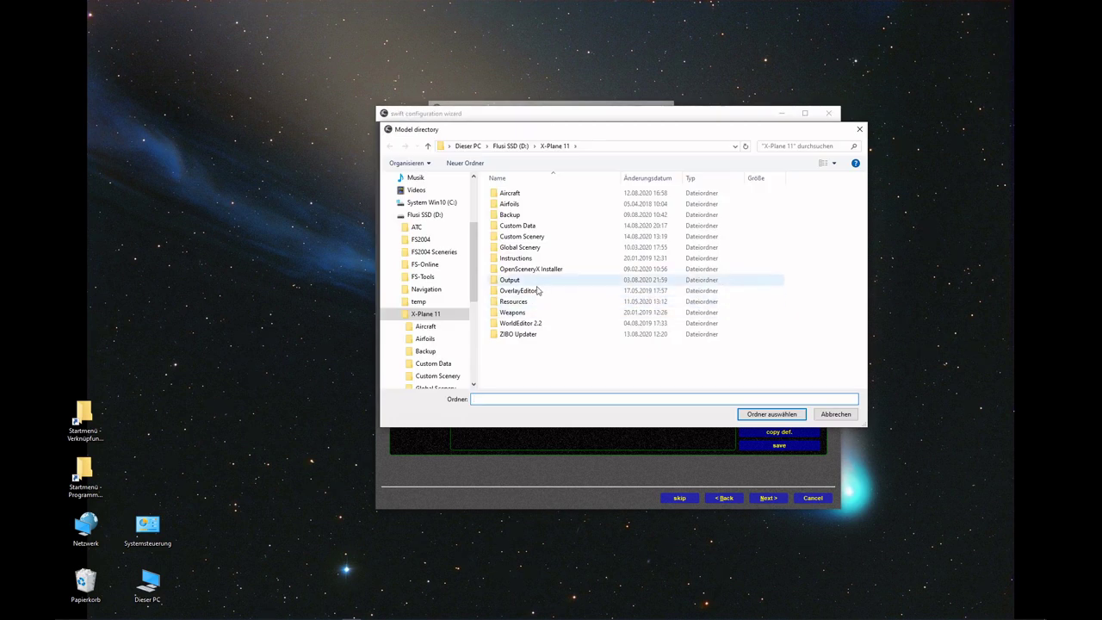
double_click(516, 226)
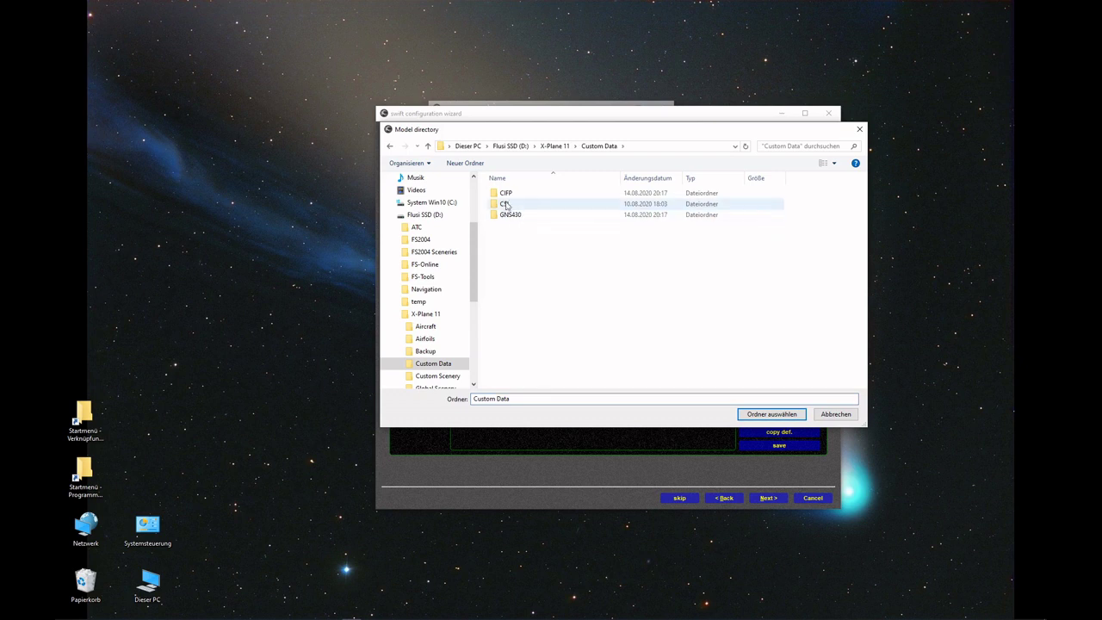
double_click(516, 205)
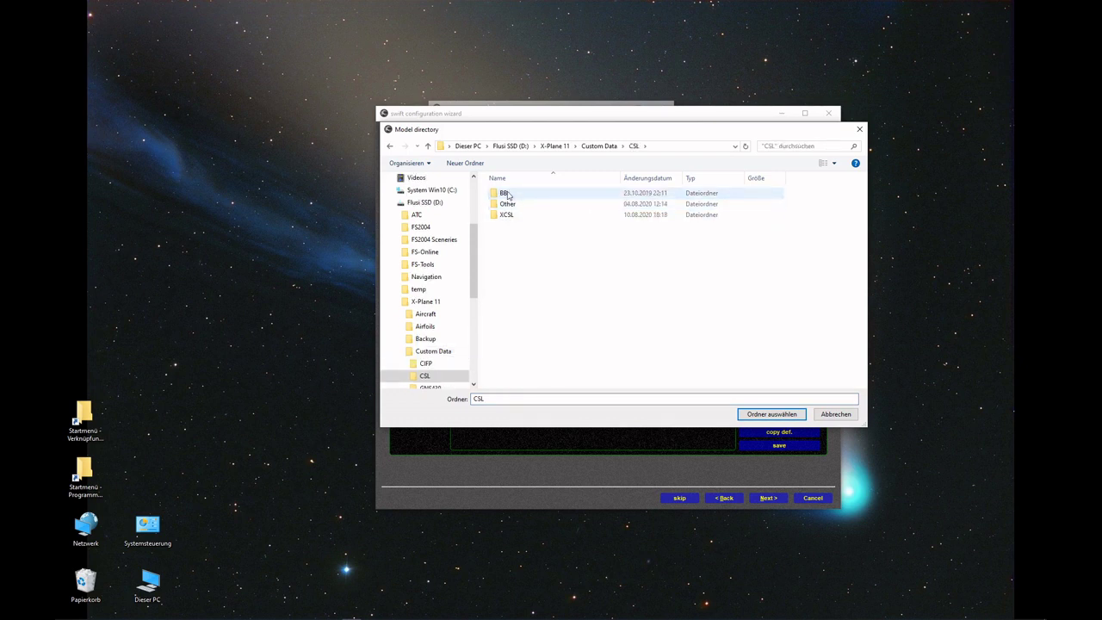
double_click(504, 193)
left_click(428, 146)
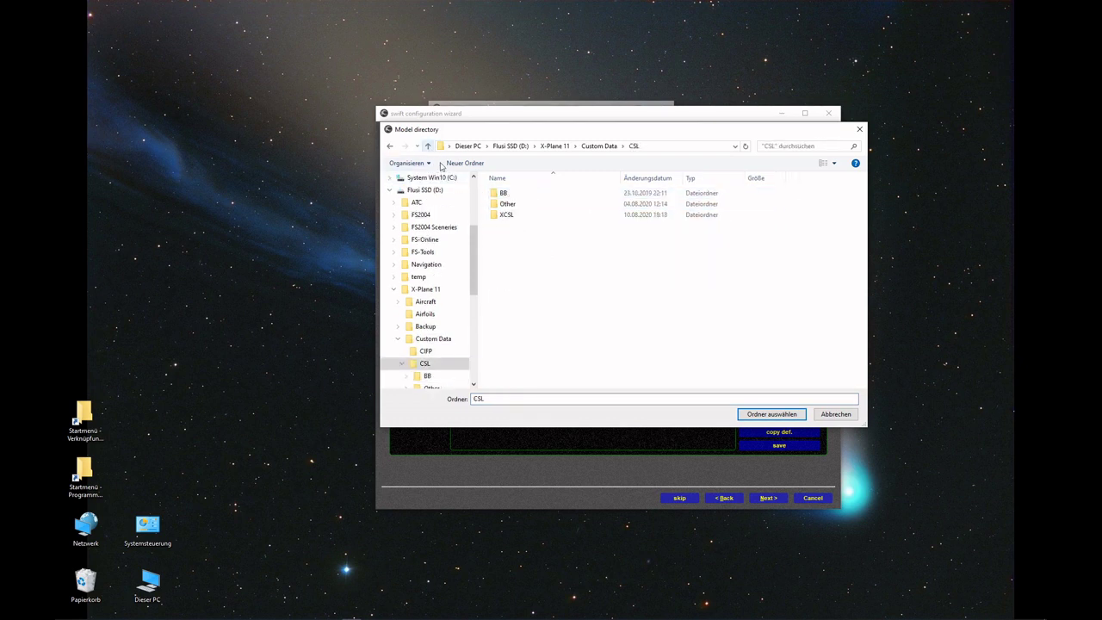
double_click(506, 215)
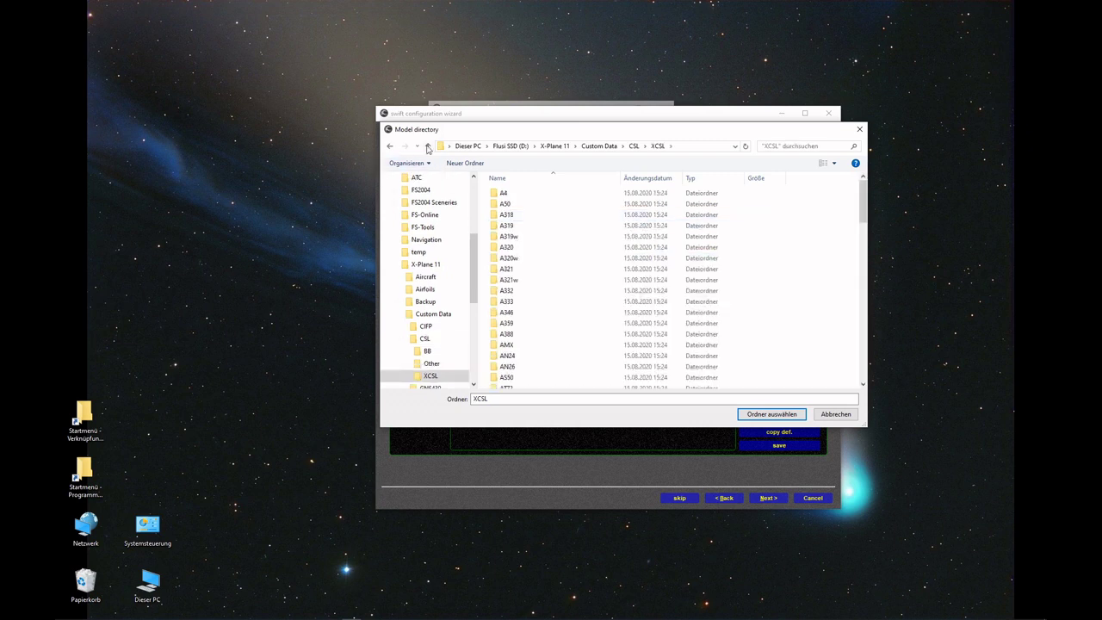
left_click(428, 146)
left_click(834, 414)
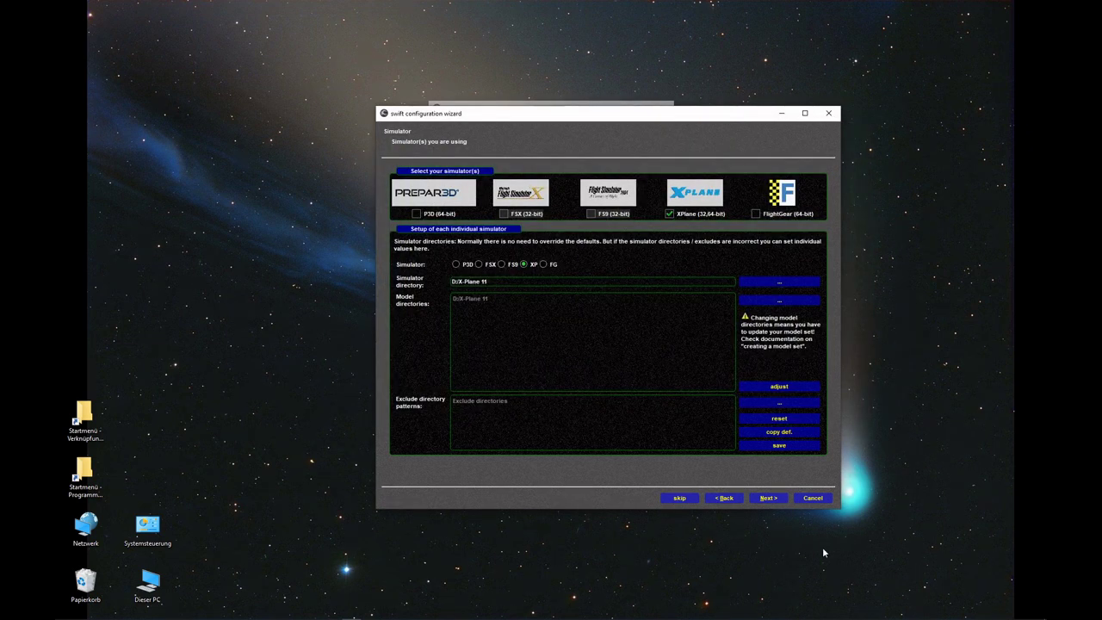
Save the X-Plane simulator settings and advance to the First model set page.
left_click(777, 446)
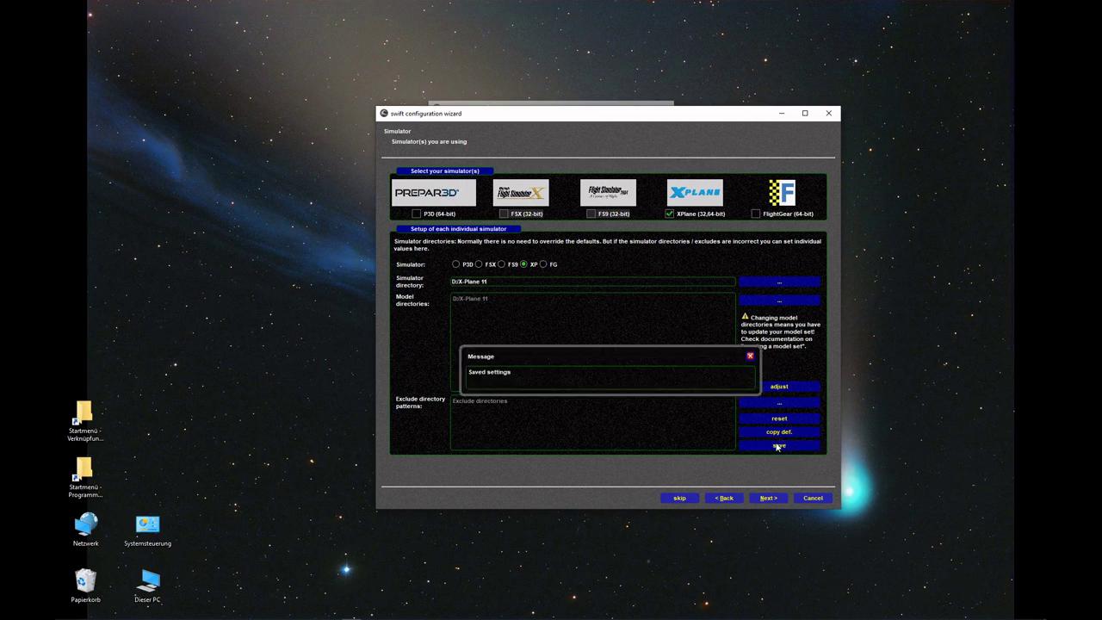
left_click(749, 357)
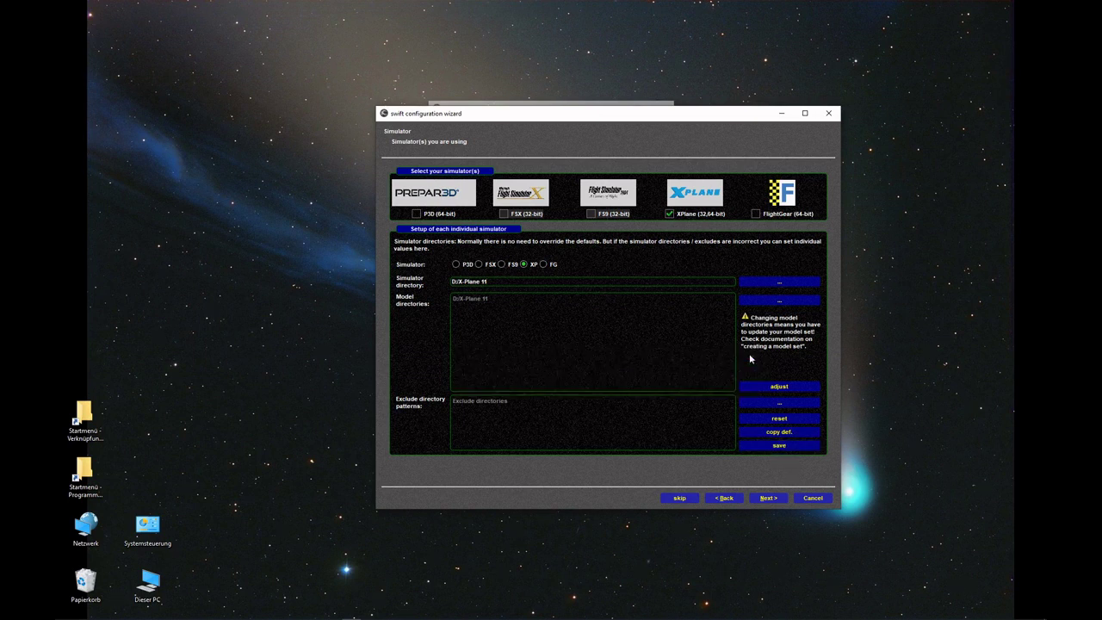
left_click(767, 499)
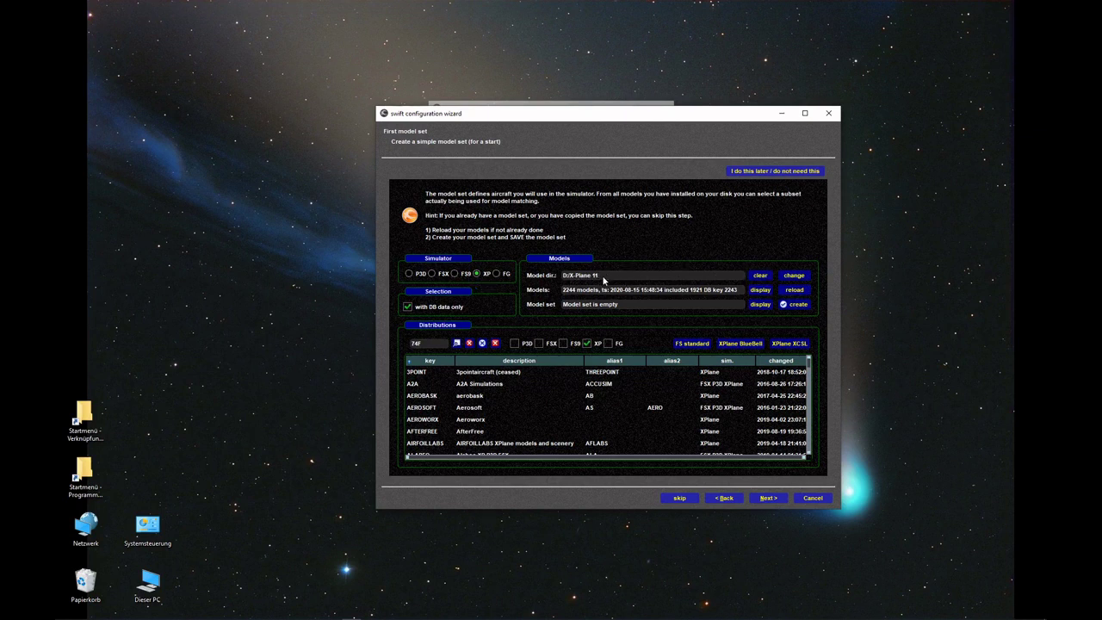
left_click_drag(563, 291, 603, 292)
Display own models, select BB_AIRBUS A306 A306_CSN and open its Simulator context menu.
left_click(761, 290)
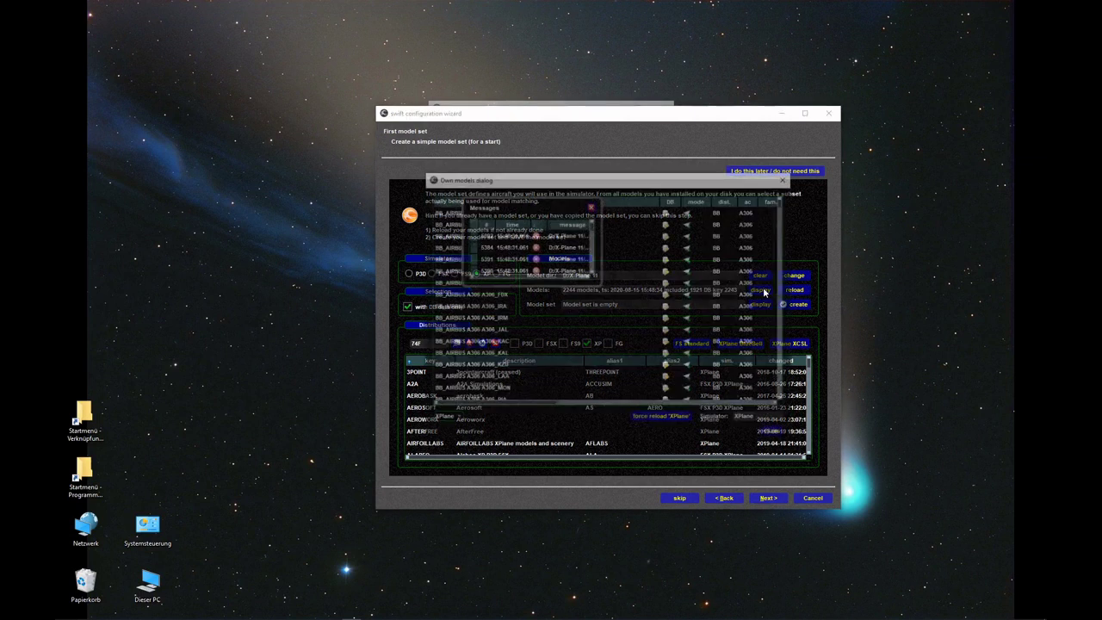
left_click(591, 207)
left_click(517, 258)
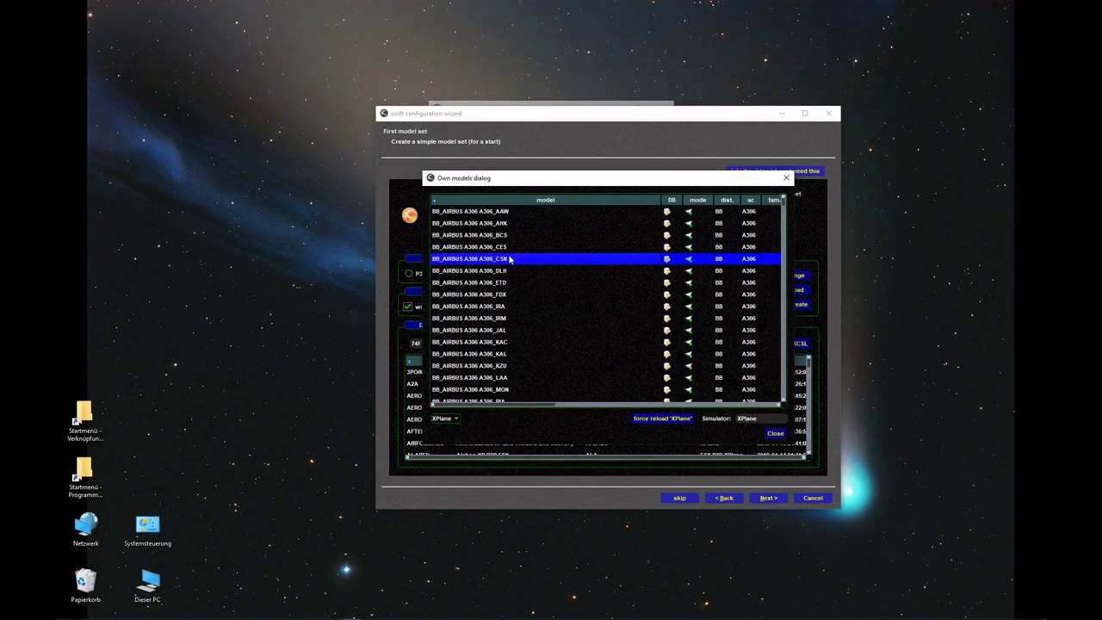
left_click(526, 342)
left_click(516, 258)
right_click(520, 247)
mouse_move(544, 251)
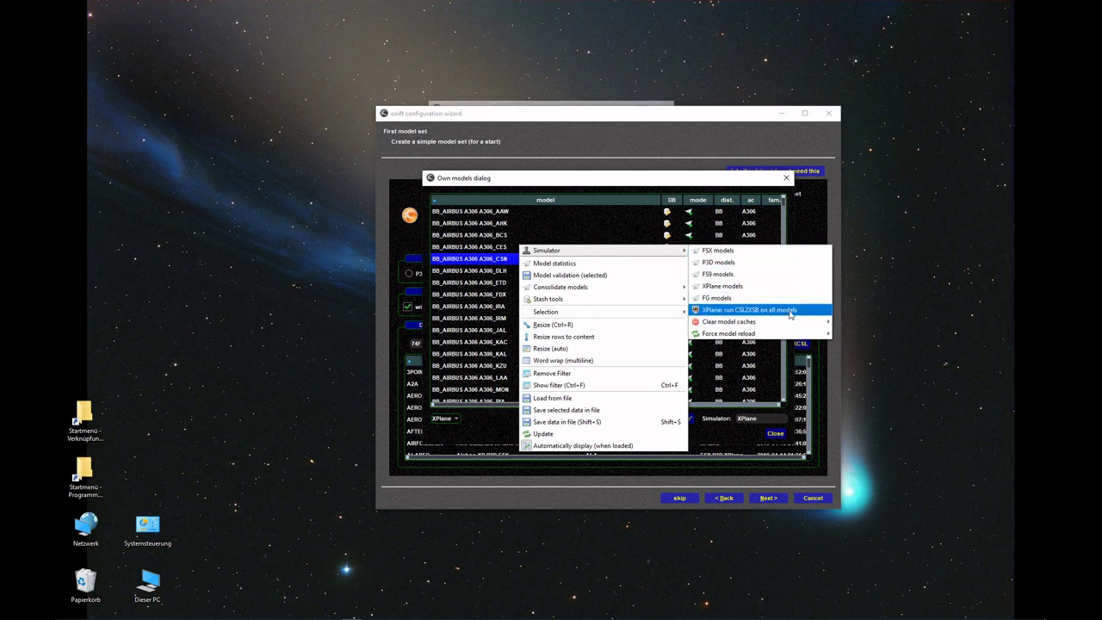
Run CSL2XSB on all models, answering 'y' to start the XPMP2 conversion.
left_click(762, 311)
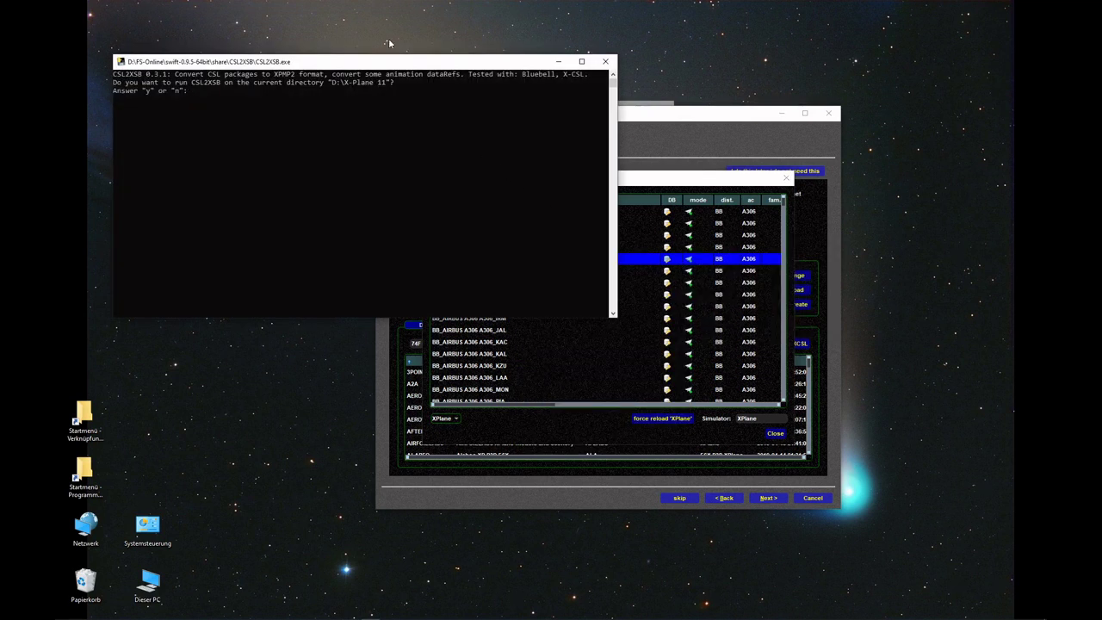
left_click_drag(375, 67, 600, 169)
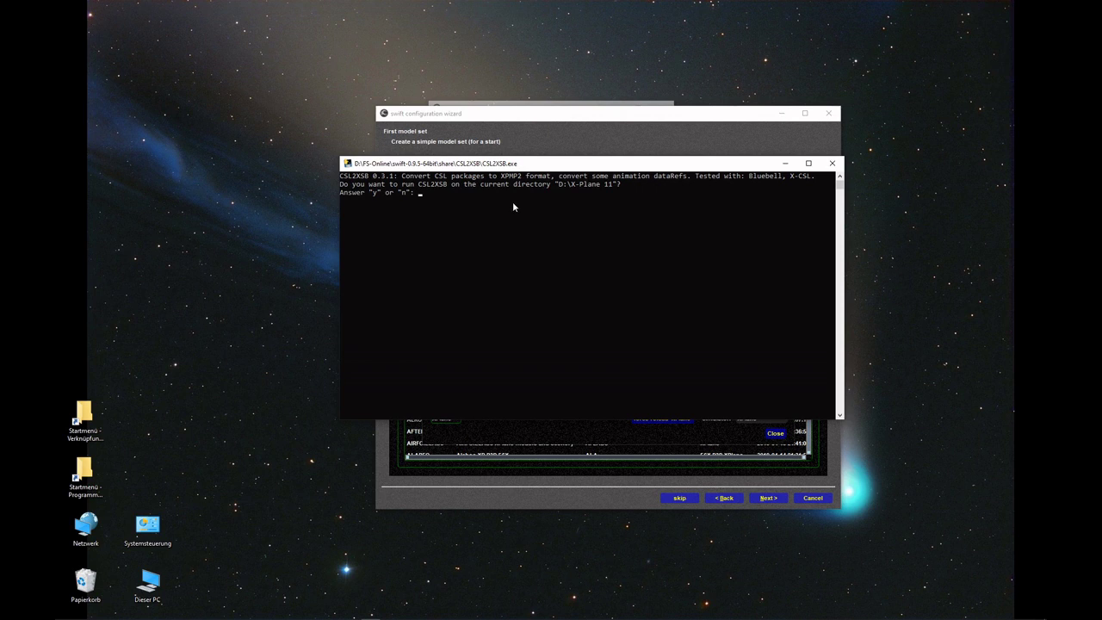
type("y")
key("Return")
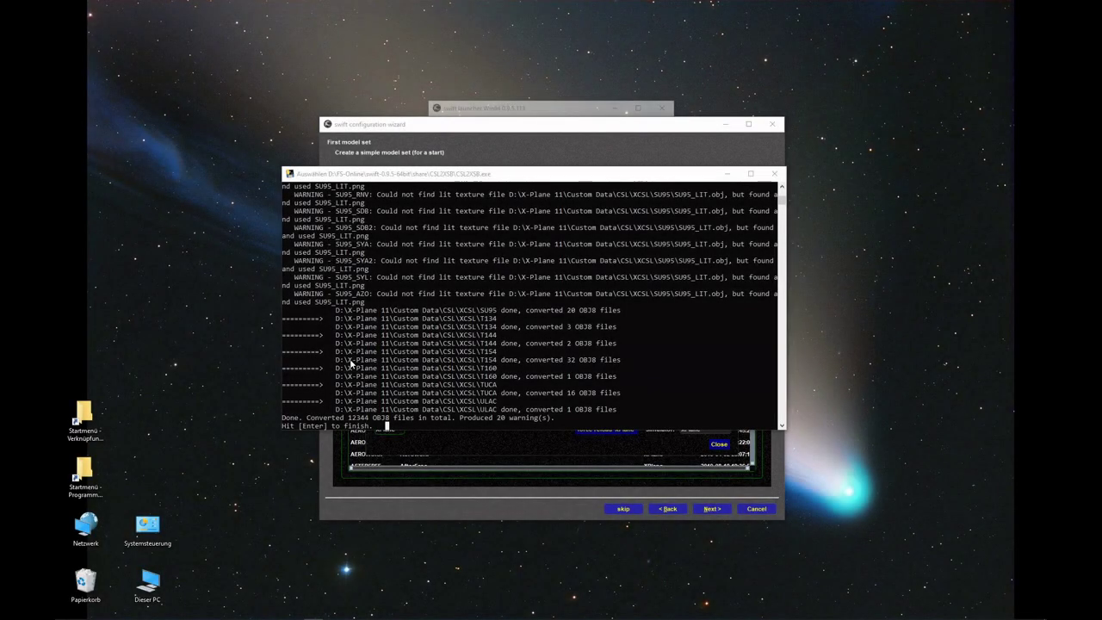
Close the CSL2XSB console once it has converted 12344 OBJ8 files.
left_click(318, 427)
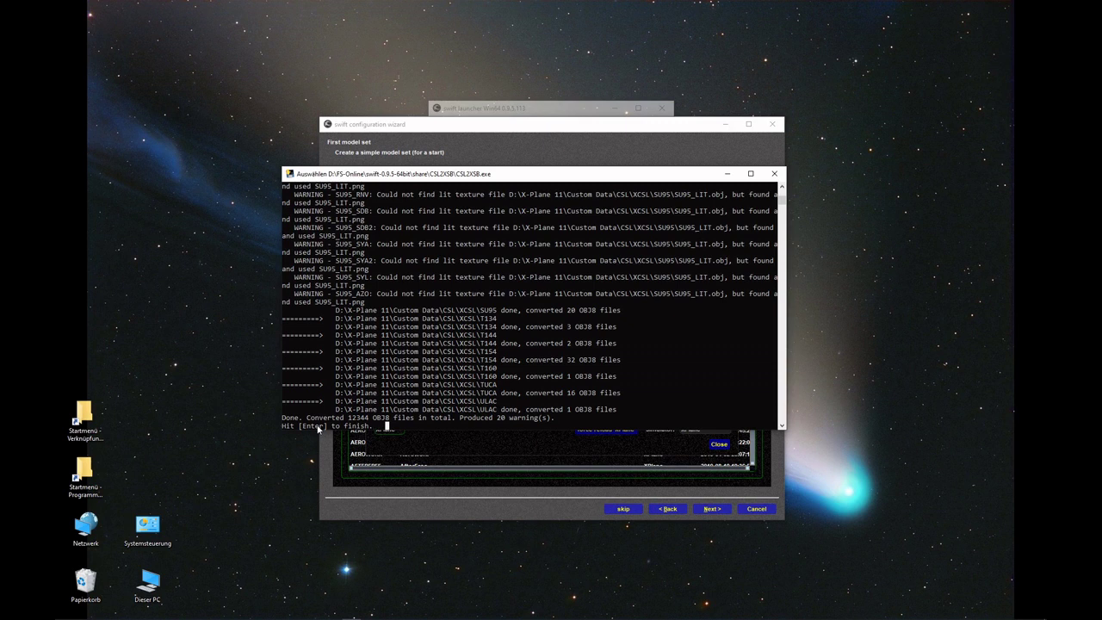
key("Escape")
double_click(318, 427)
key("Return")
key("Return")
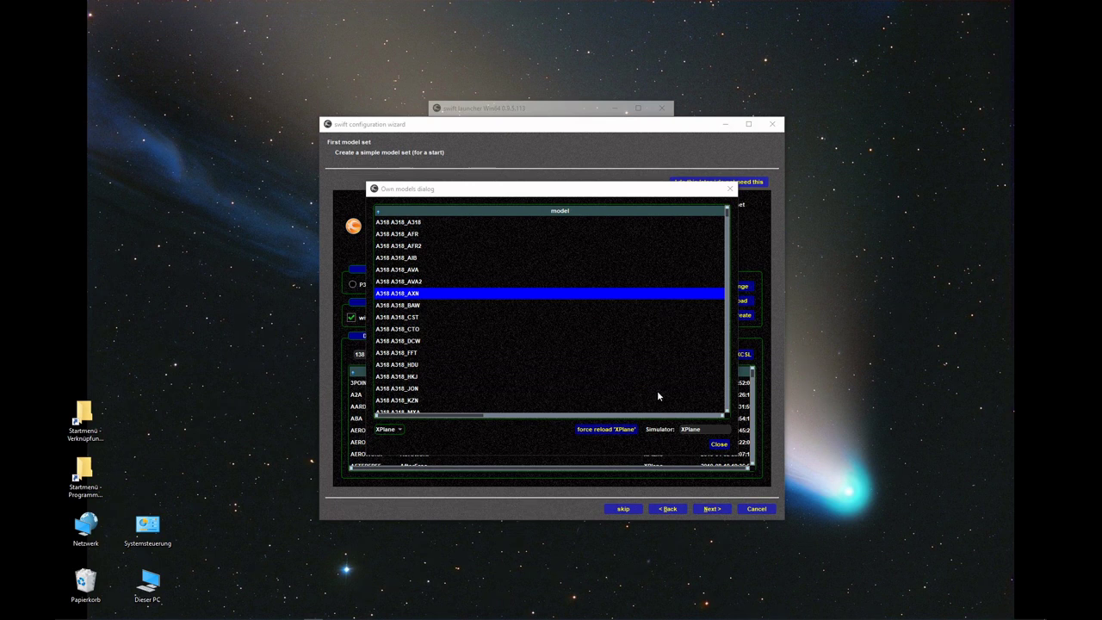
Force-reload the XPlane models from disk, then close the Messages popup and Own models list.
left_click(614, 342)
left_click(618, 318)
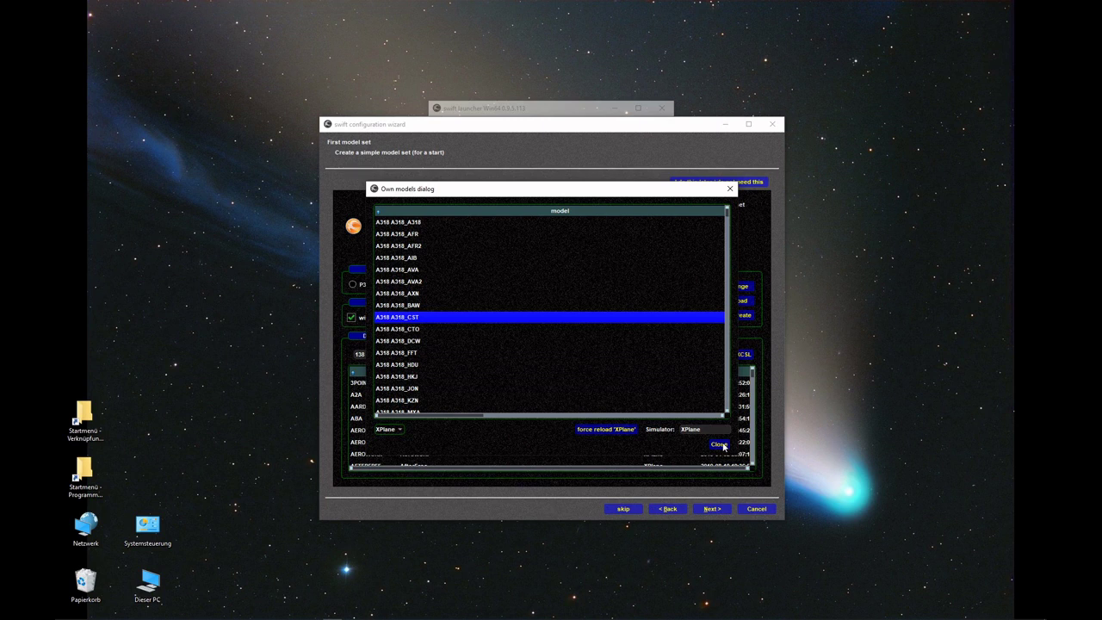
left_click(607, 430)
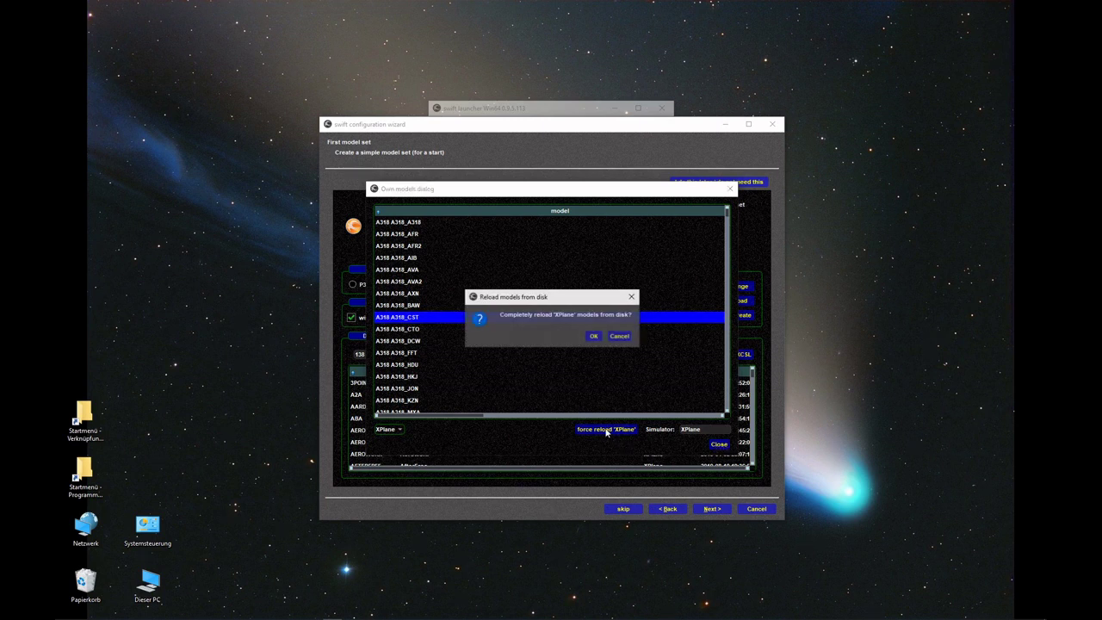
left_click(592, 338)
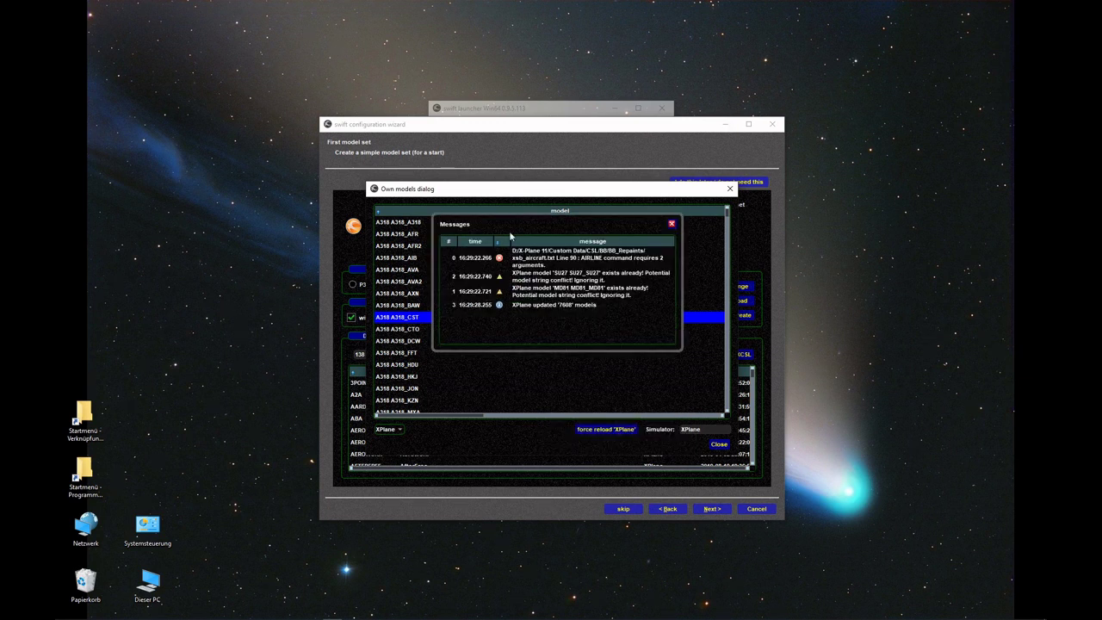
left_click(672, 223)
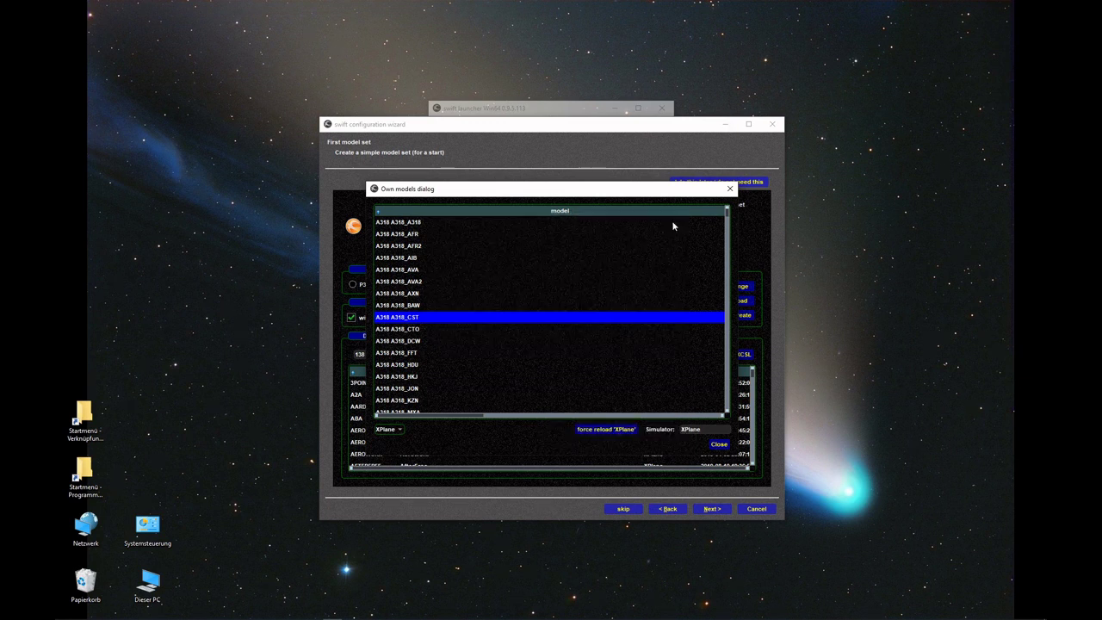
left_click(718, 445)
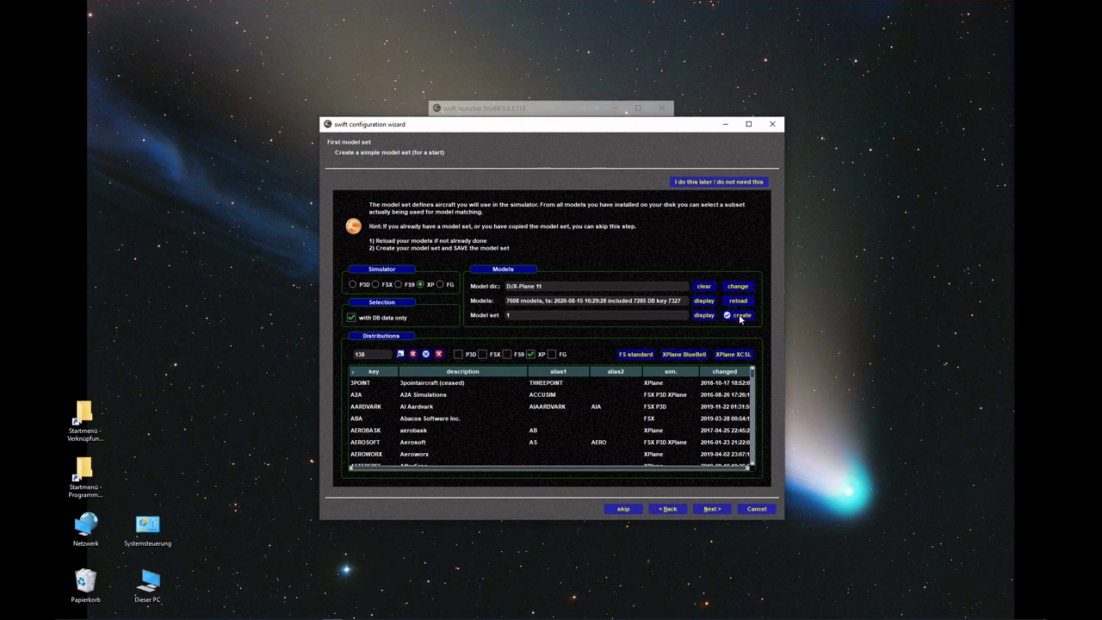
Create a model set from all models, overriding the existing X-Plane model set.
left_click(742, 315)
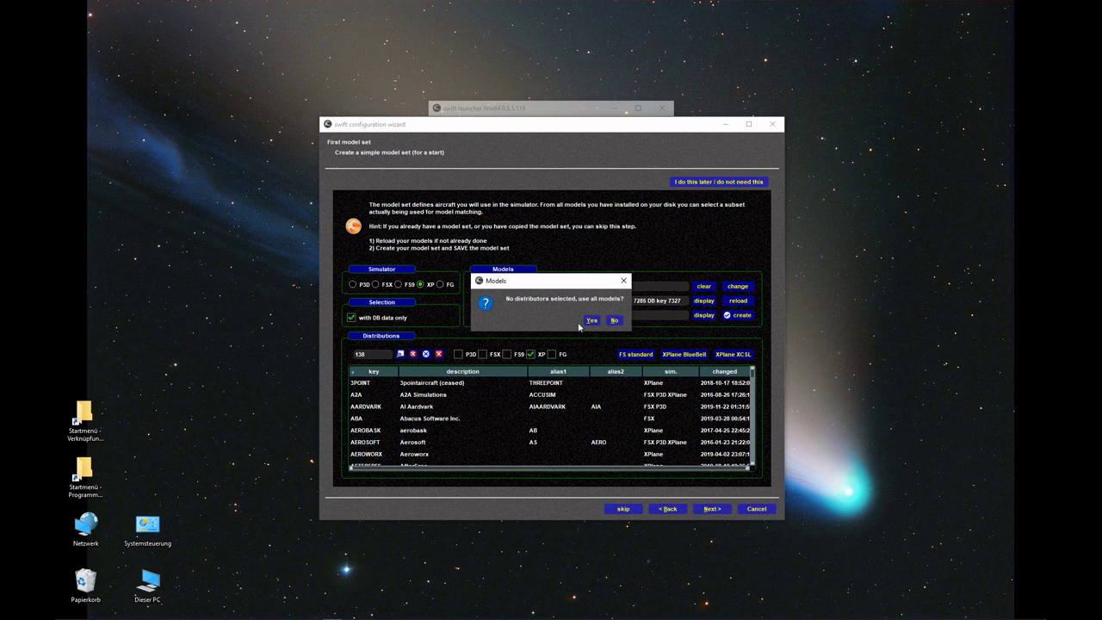
left_click(591, 320)
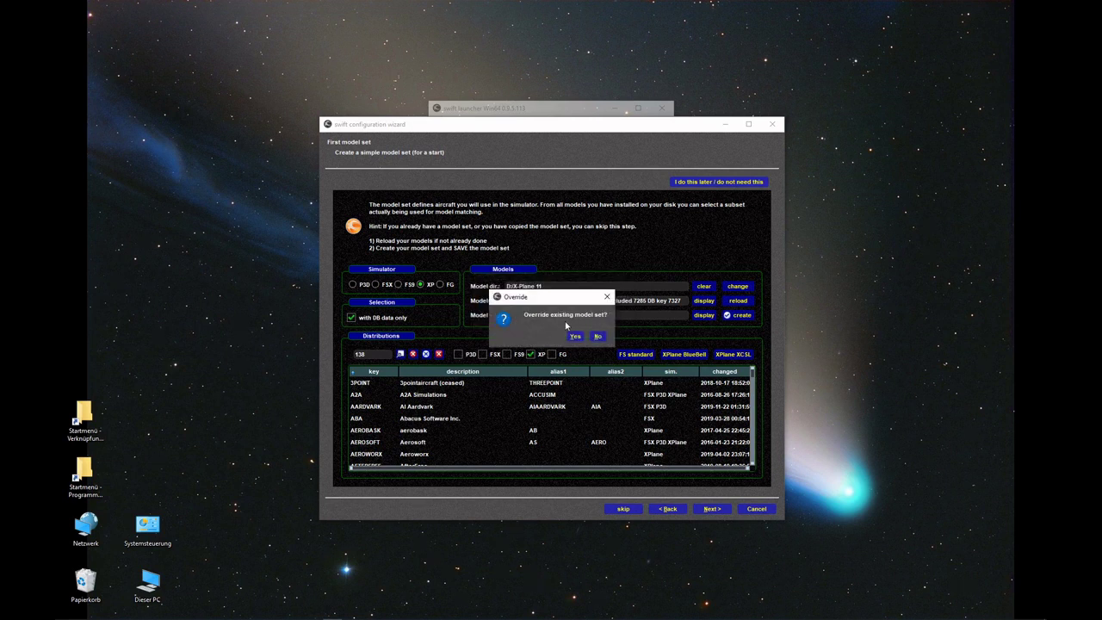
left_click(575, 335)
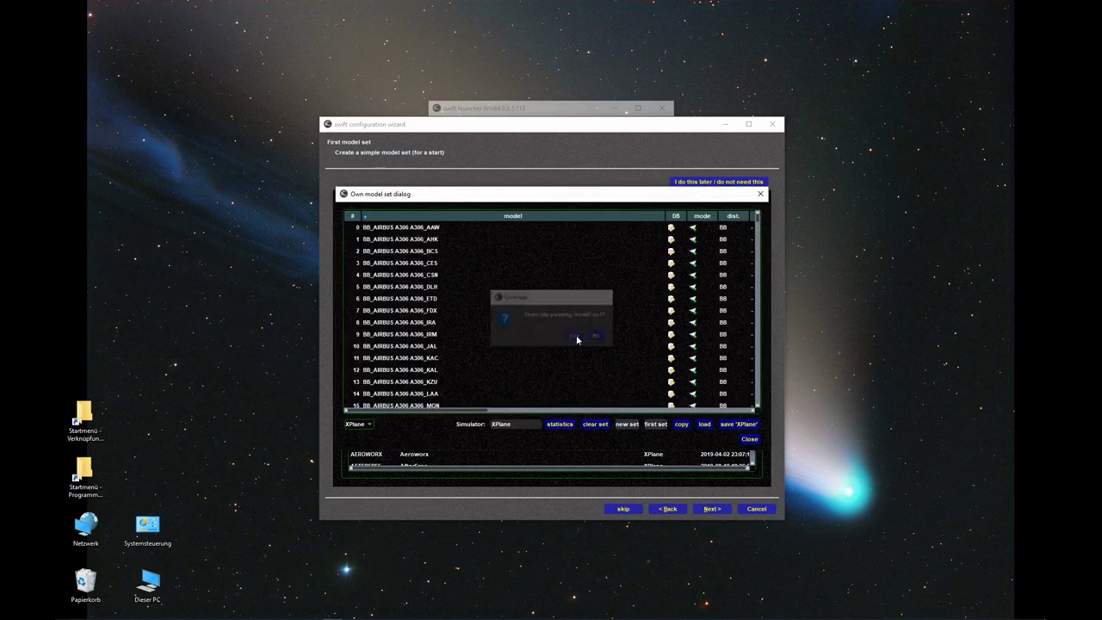
Sort the 7004-model set by the DB column and save it as the X-Plane model set.
scroll(494, 293, "down", 5)
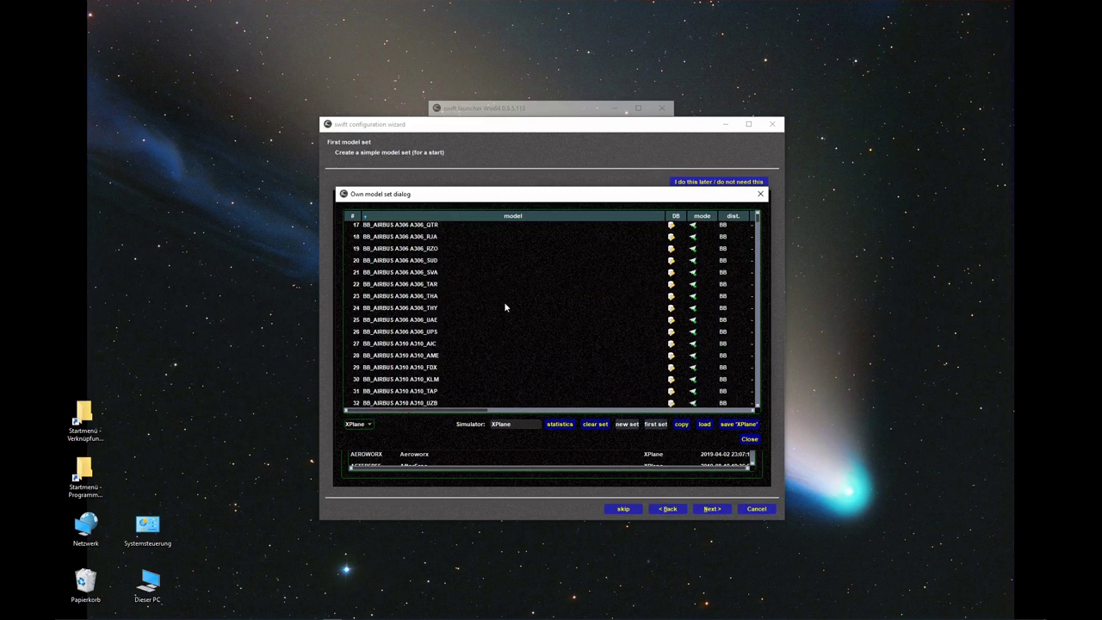
scroll(505, 305, "down", 15)
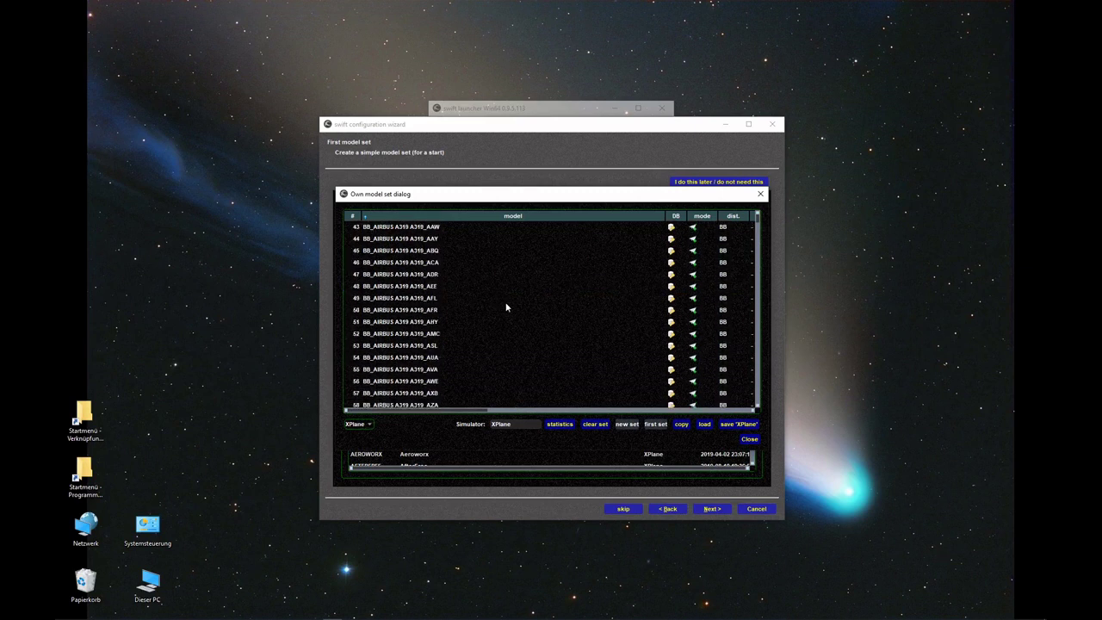
left_click(678, 219)
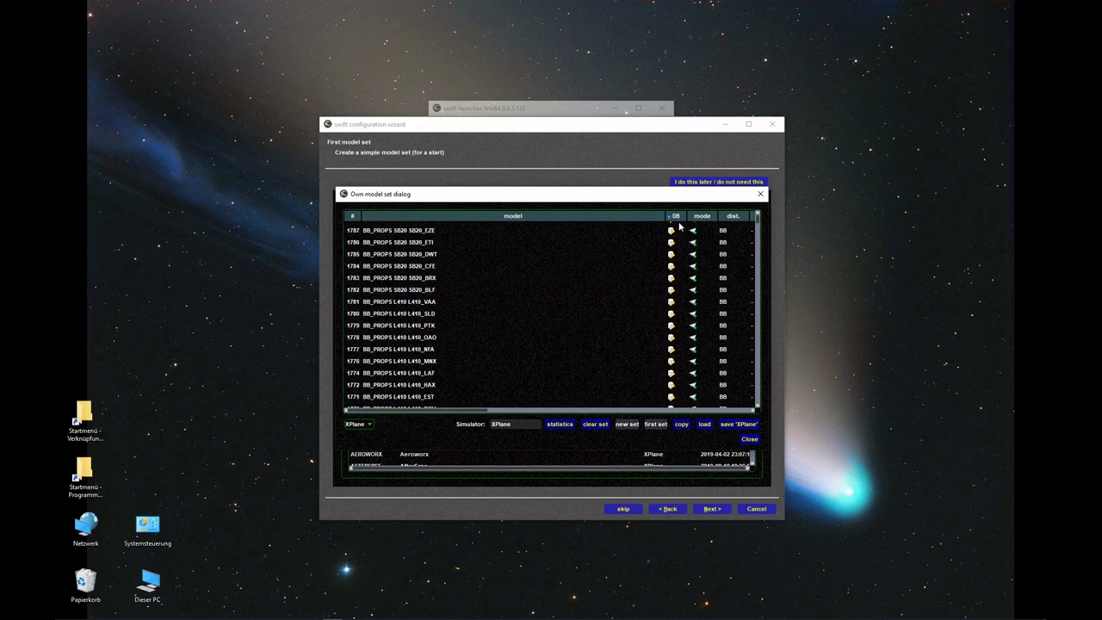
left_click(734, 425)
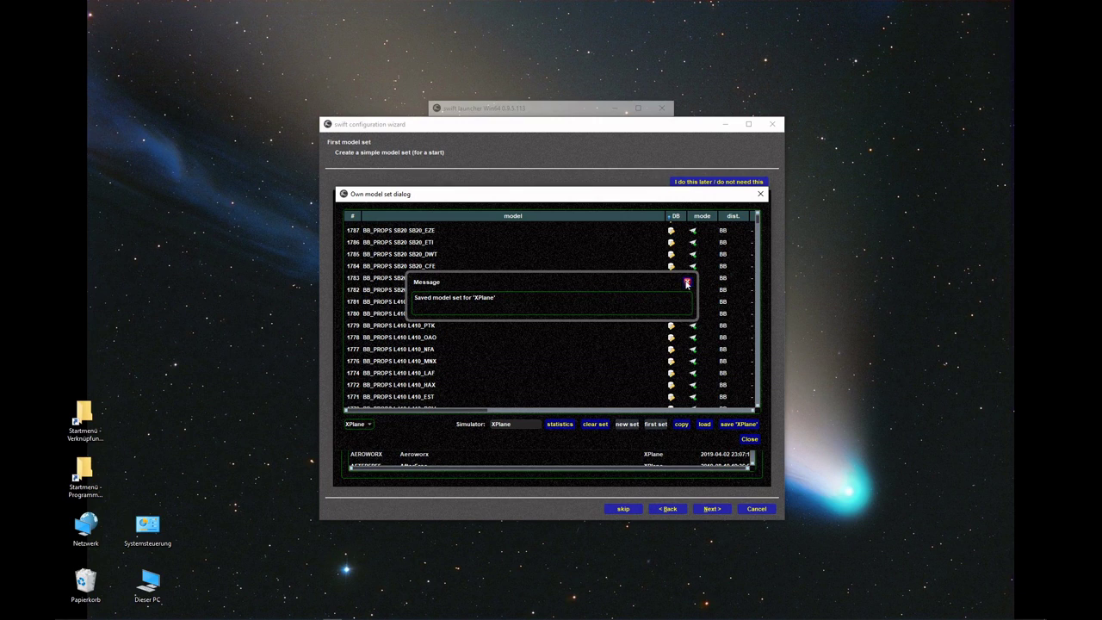
left_click(688, 281)
left_click(749, 440)
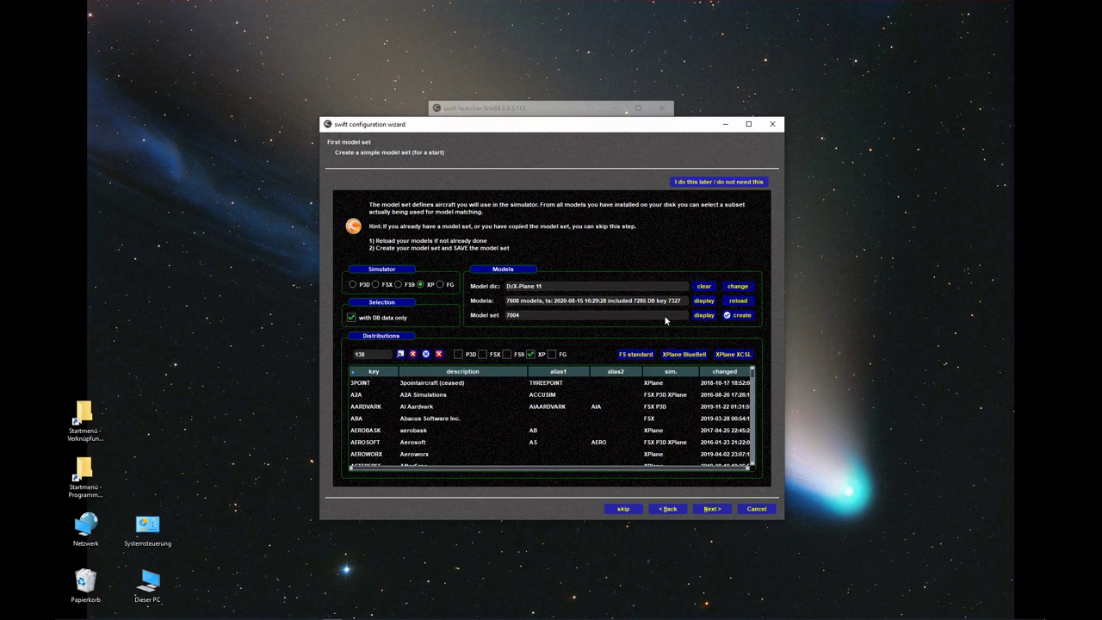
Skip the XSwiftBus page and review the CtrlRight and Button0 push-to-talk hotkey entries.
left_click(711, 509)
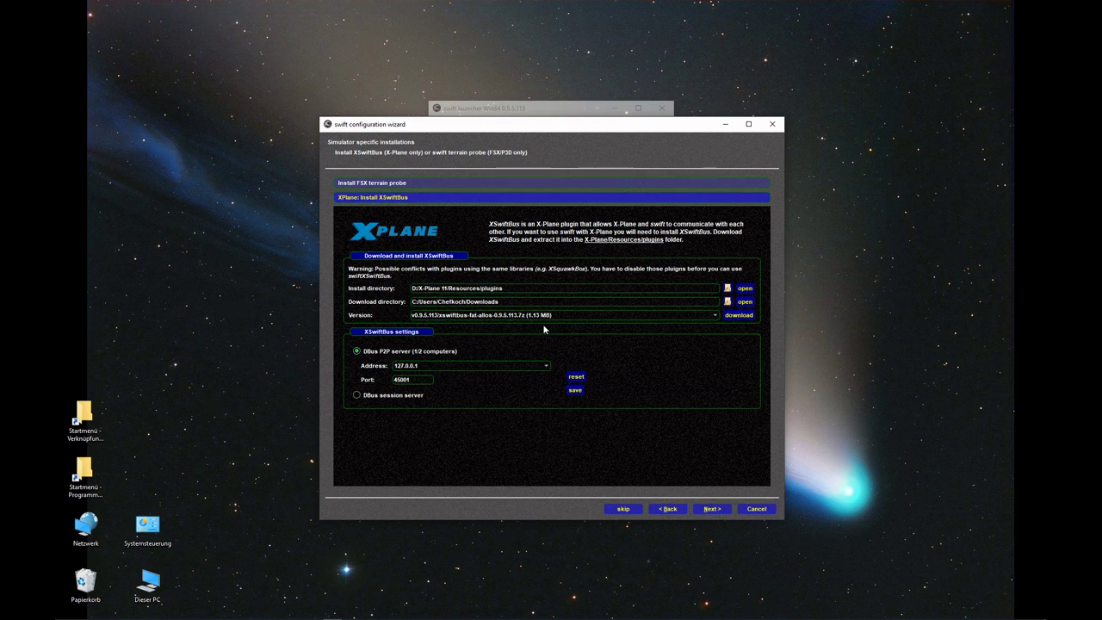
left_click(710, 508)
left_click(408, 215)
left_click(410, 239)
left_click(408, 216)
left_click(409, 242)
left_click(412, 217)
left_click(411, 247)
left_click(410, 213)
left_click(414, 240)
left_click(414, 216)
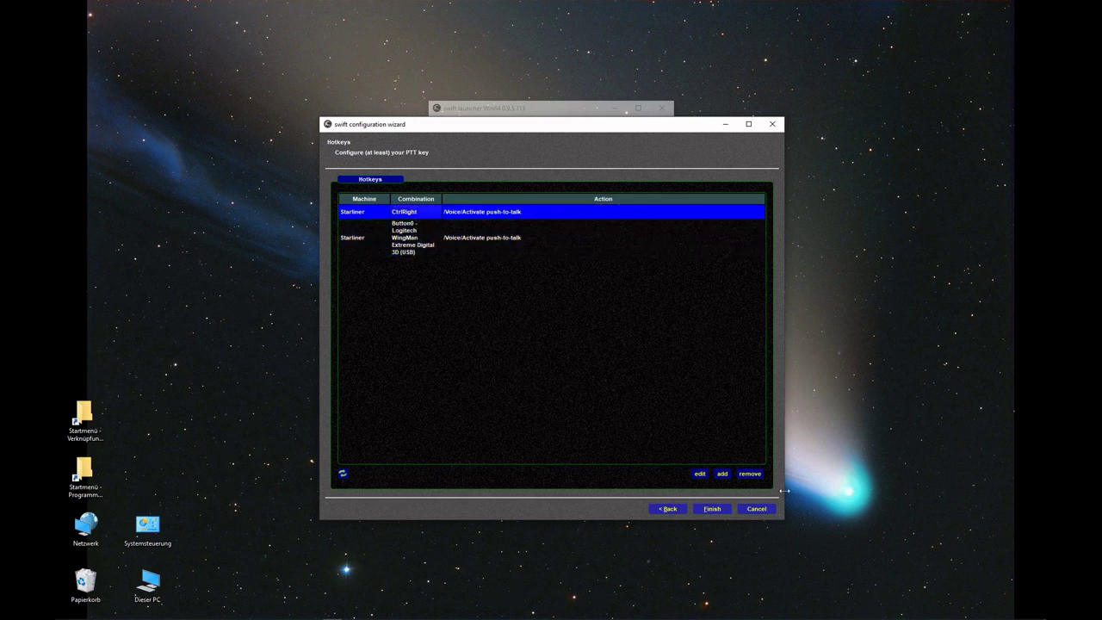
Delete the old hotkeys and bind right Ctrl to Voice > Activate push-to-talk.
left_click(749, 473)
left_click(748, 473)
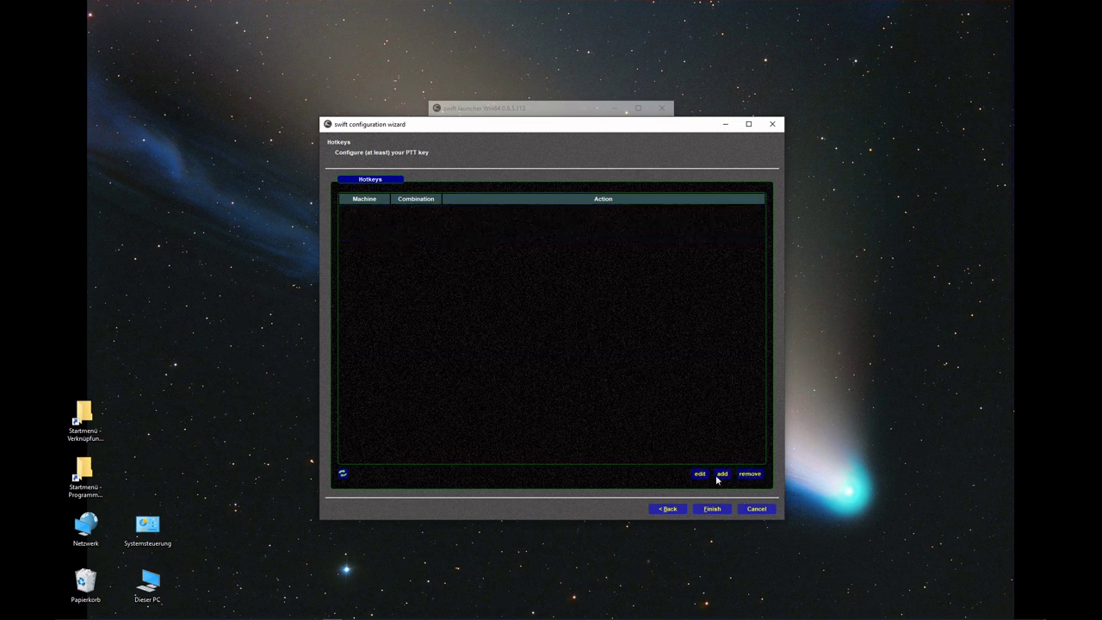
left_click(722, 474)
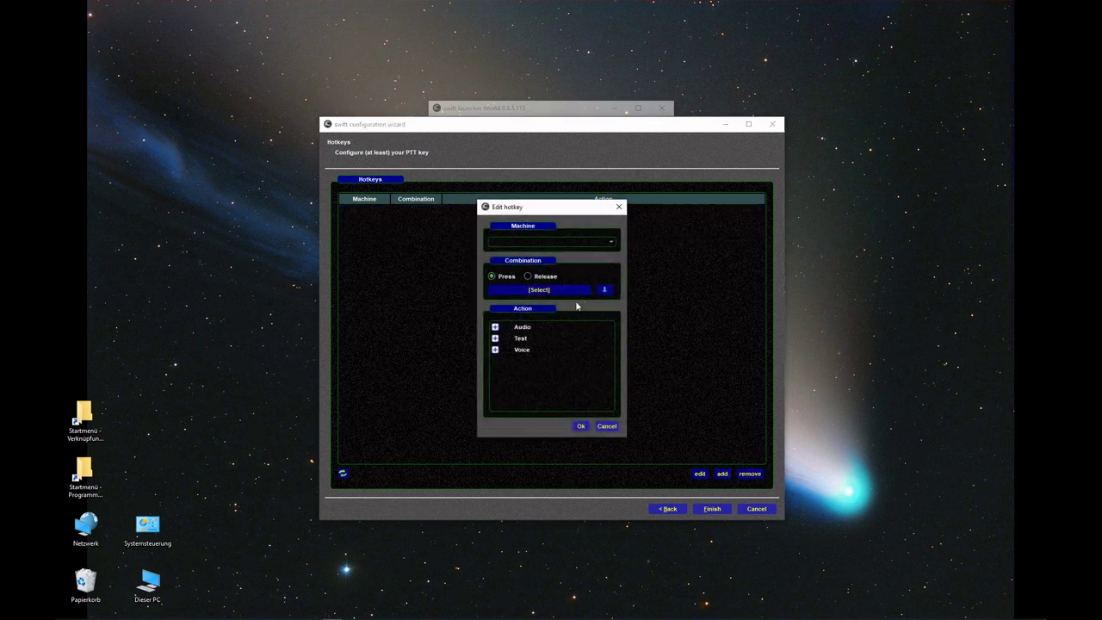
left_click(496, 351)
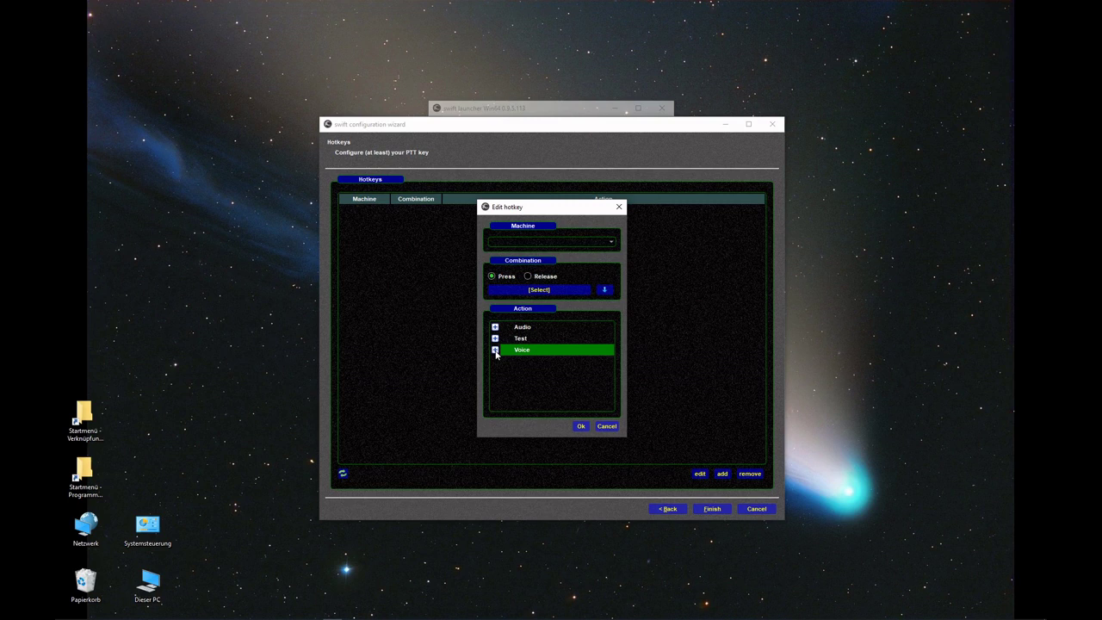
left_click(495, 350)
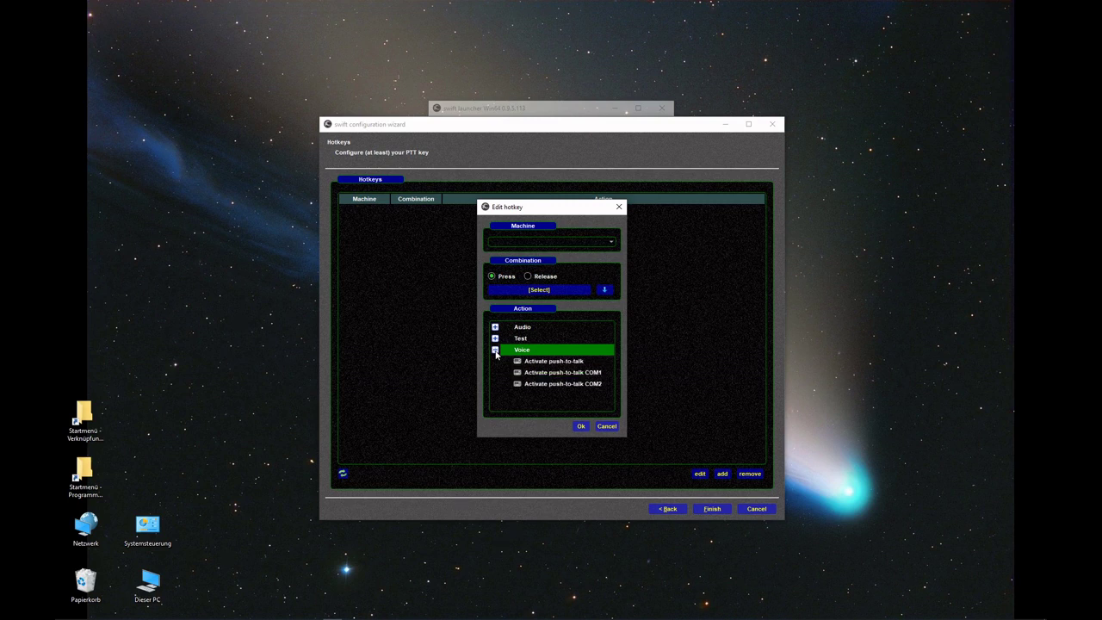
left_click(568, 363)
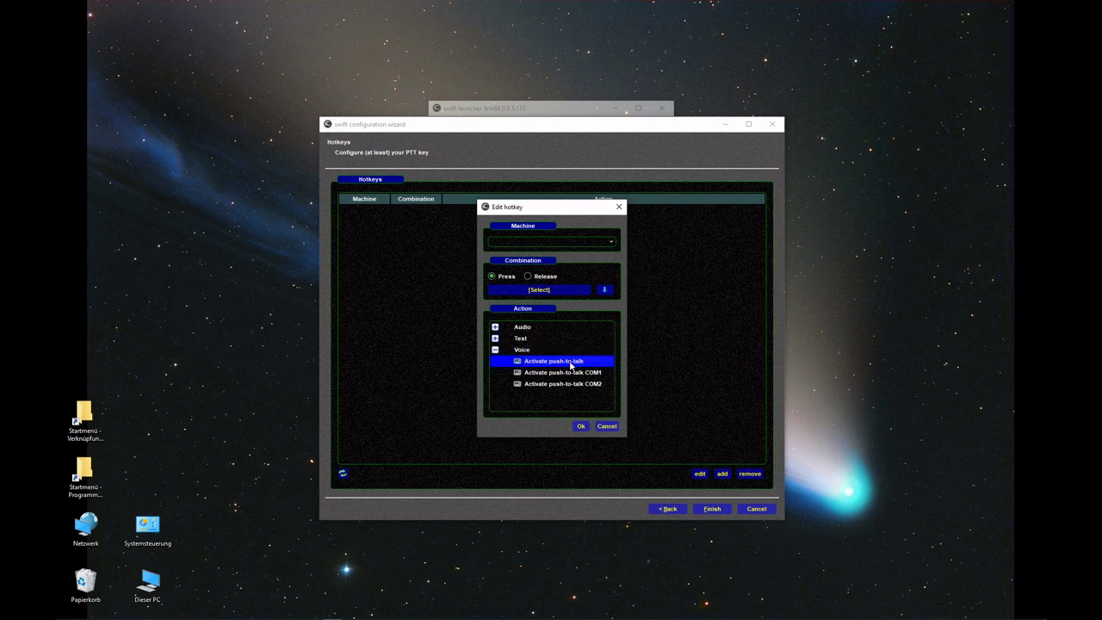
left_click(539, 290)
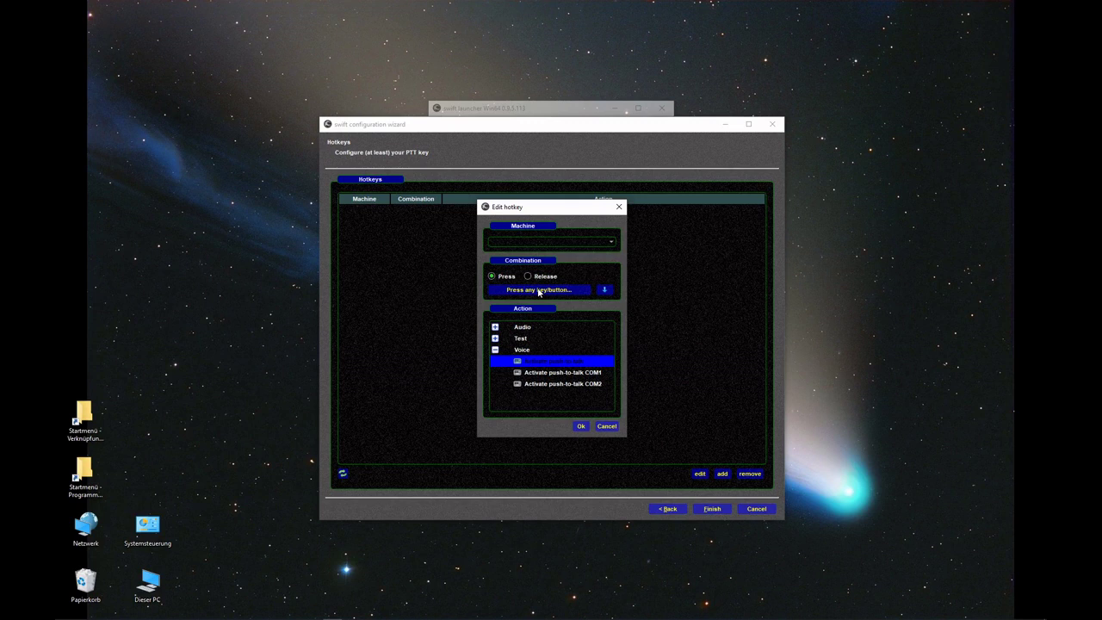
key("Control_R")
left_click(580, 425)
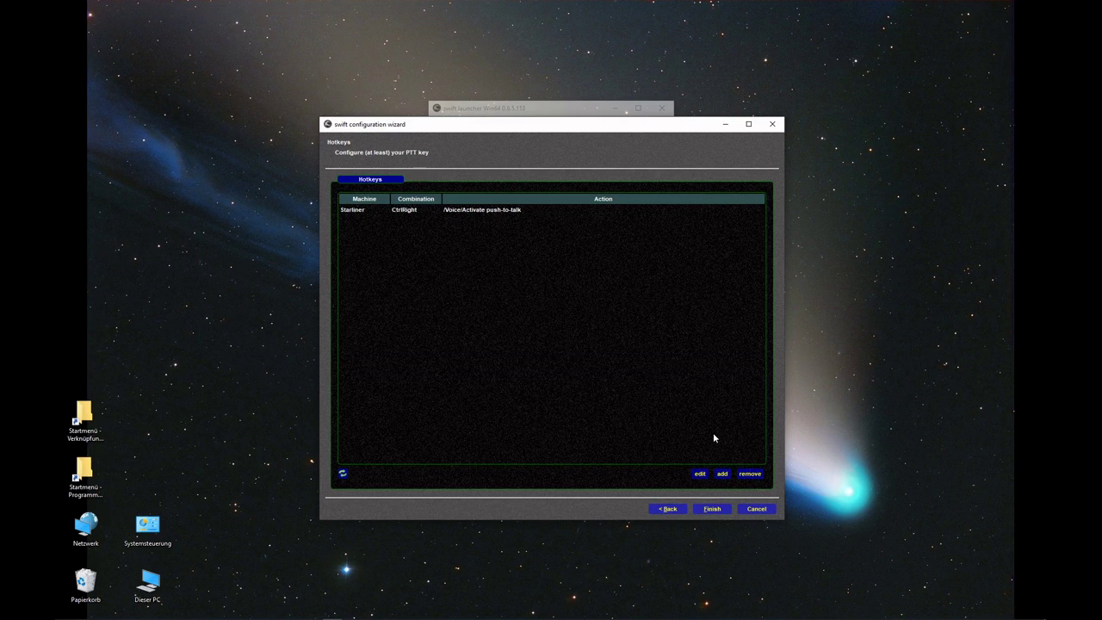
Add joystick Button5 and Button0 as Voice > Activate push-to-talk hotkeys.
left_click(725, 473)
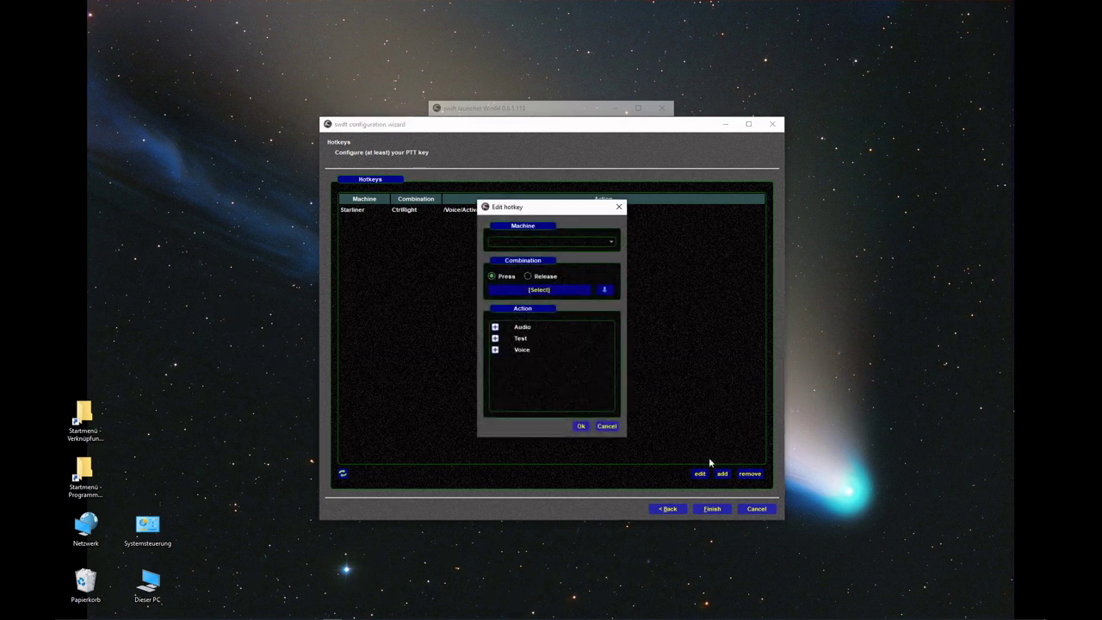
left_click(496, 349)
left_click(538, 361)
left_click(546, 293)
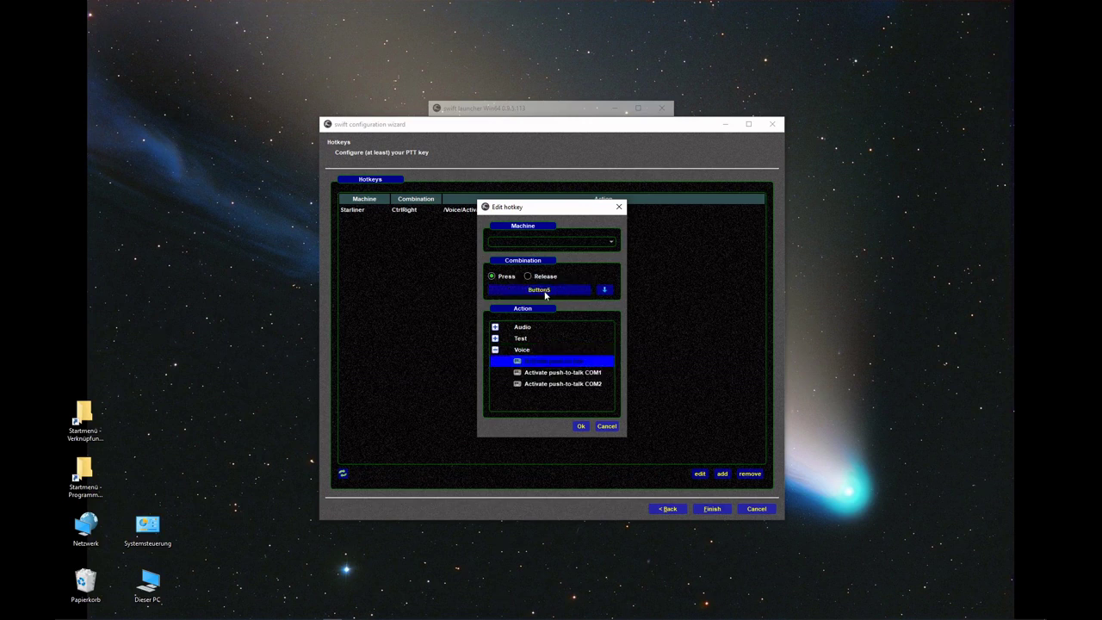
left_click(580, 426)
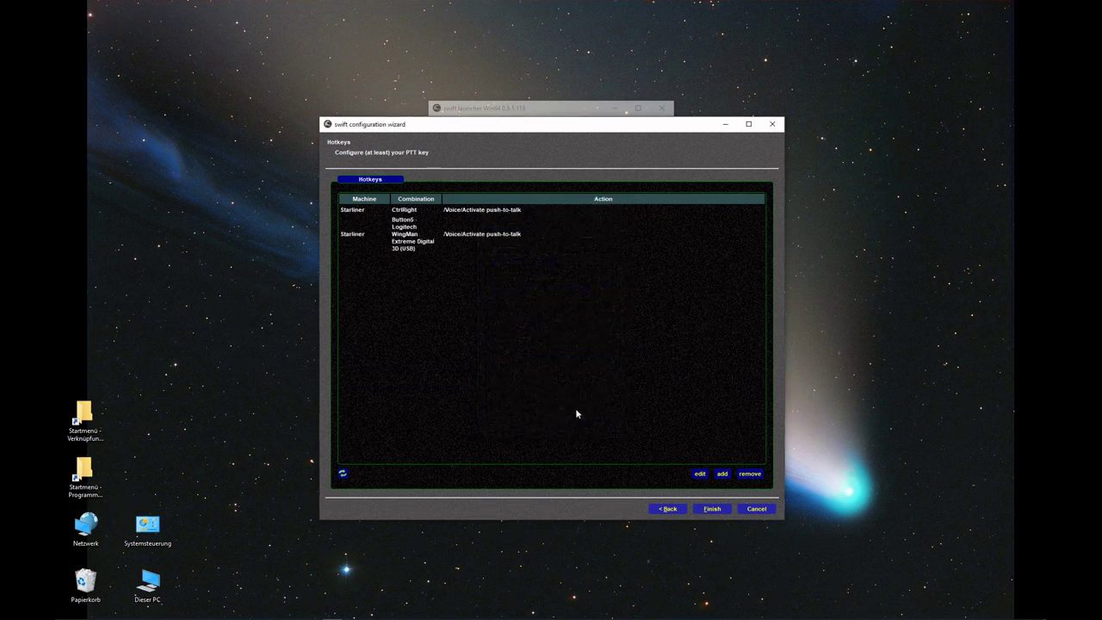
left_click(722, 474)
left_click(495, 349)
left_click(539, 361)
left_click(544, 290)
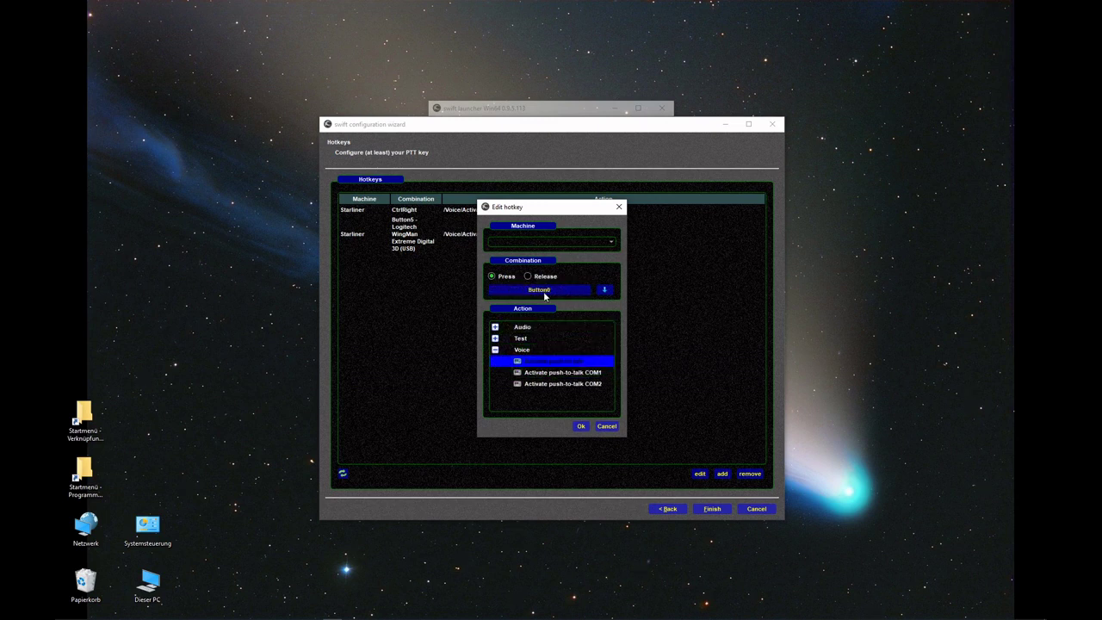
left_click(581, 425)
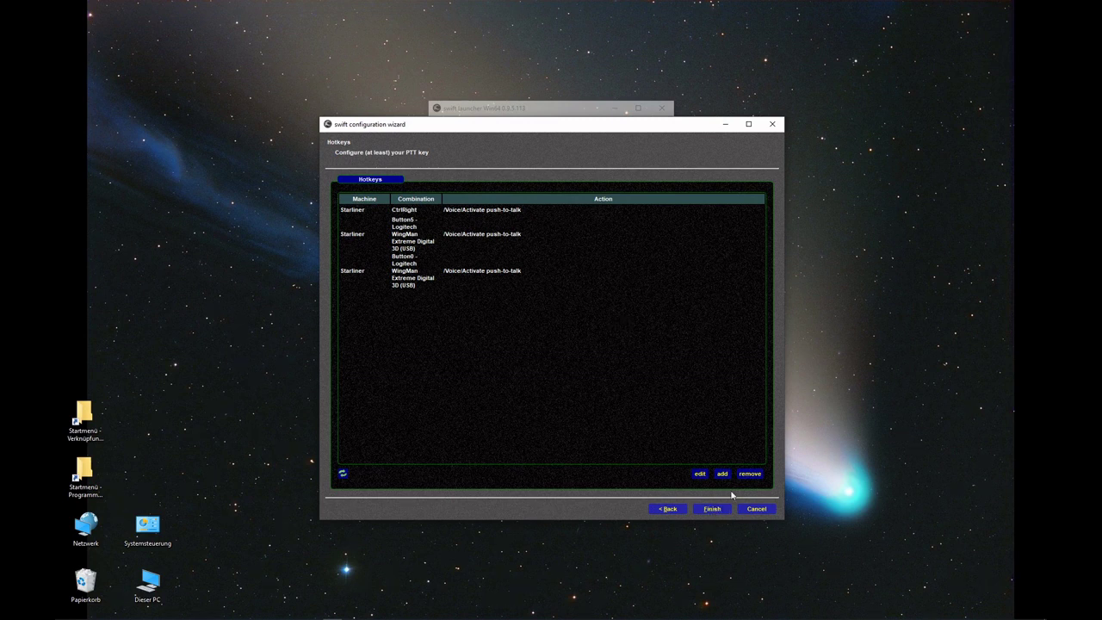
Remove the mistaken Button5 hotkey, leaving CtrlRight and Button0.
left_click(408, 288)
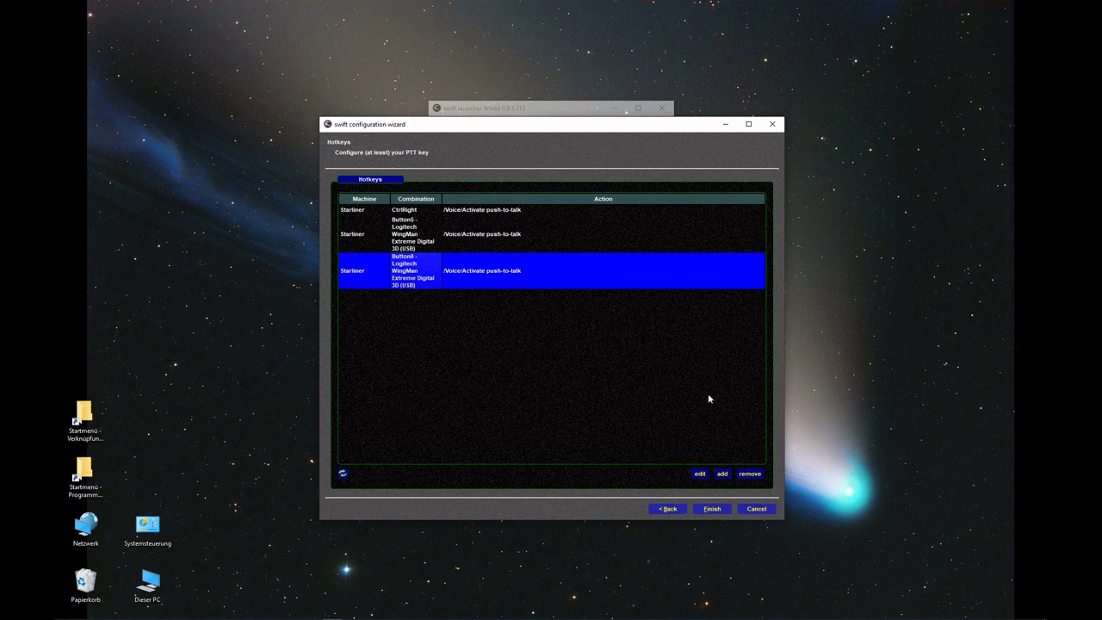
left_click(414, 231)
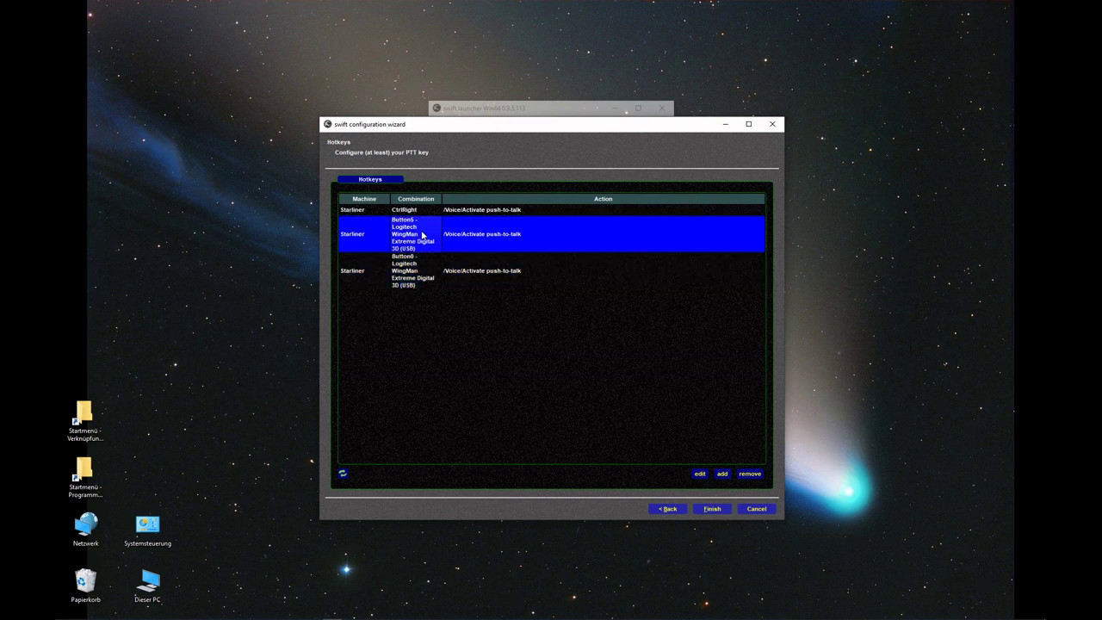
left_click(748, 474)
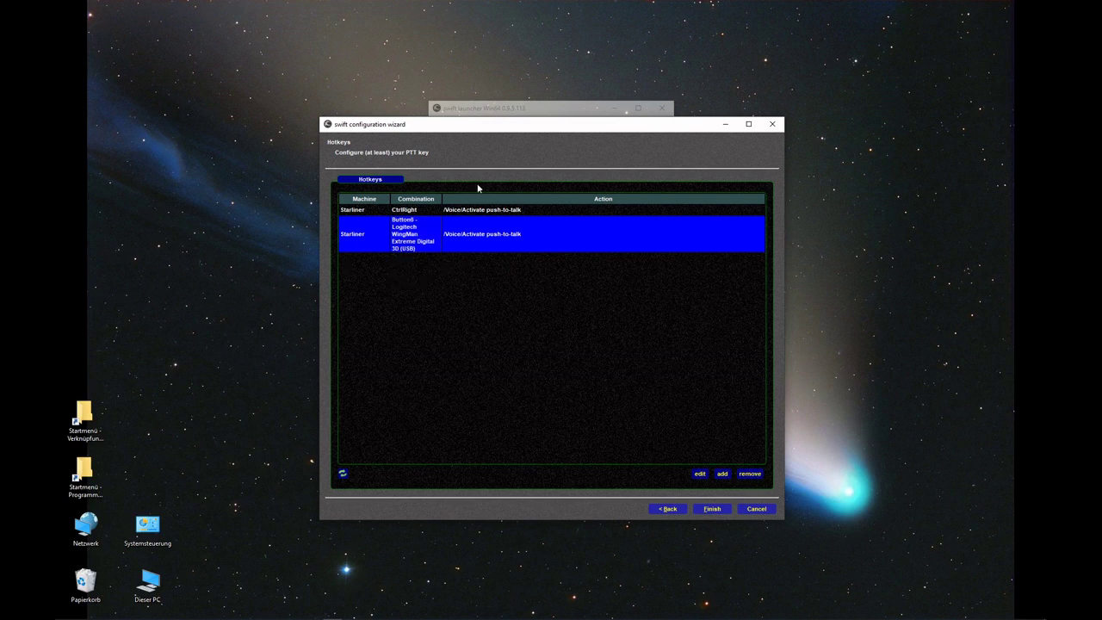
left_click(425, 212)
left_click(412, 238)
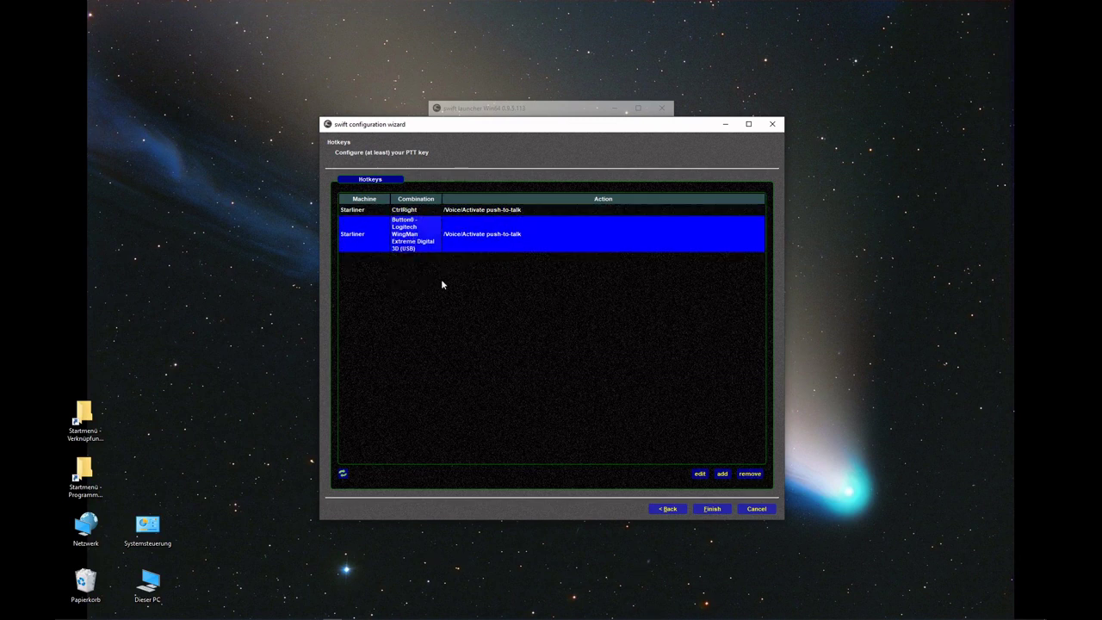
Finish the wizard, launch the swift pilot client and bring up its network connect panel.
left_click(712, 508)
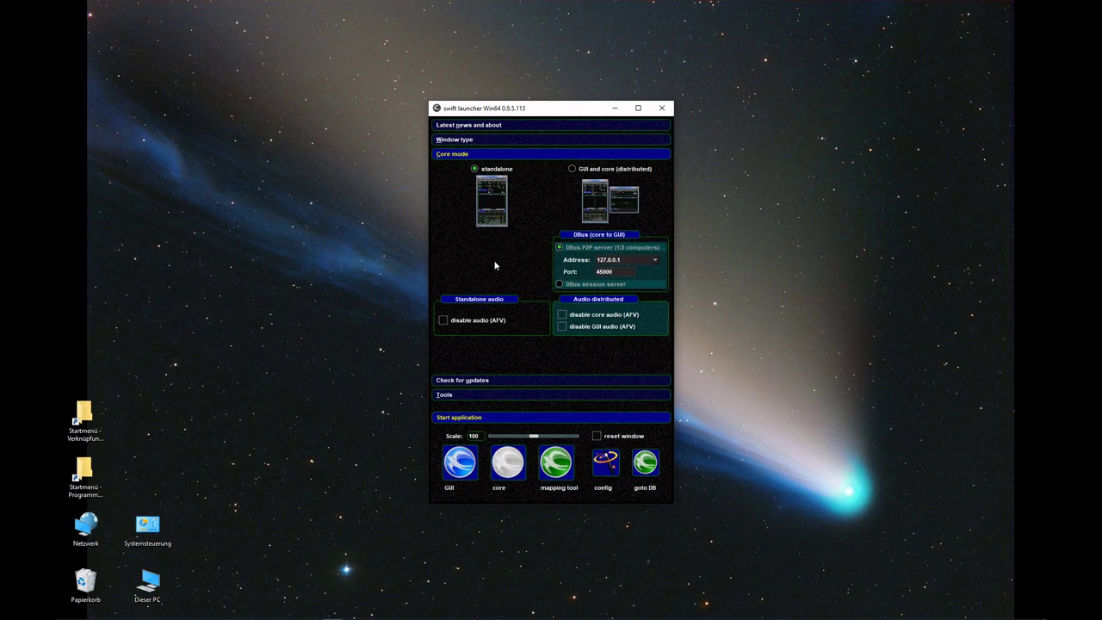
left_click(462, 463)
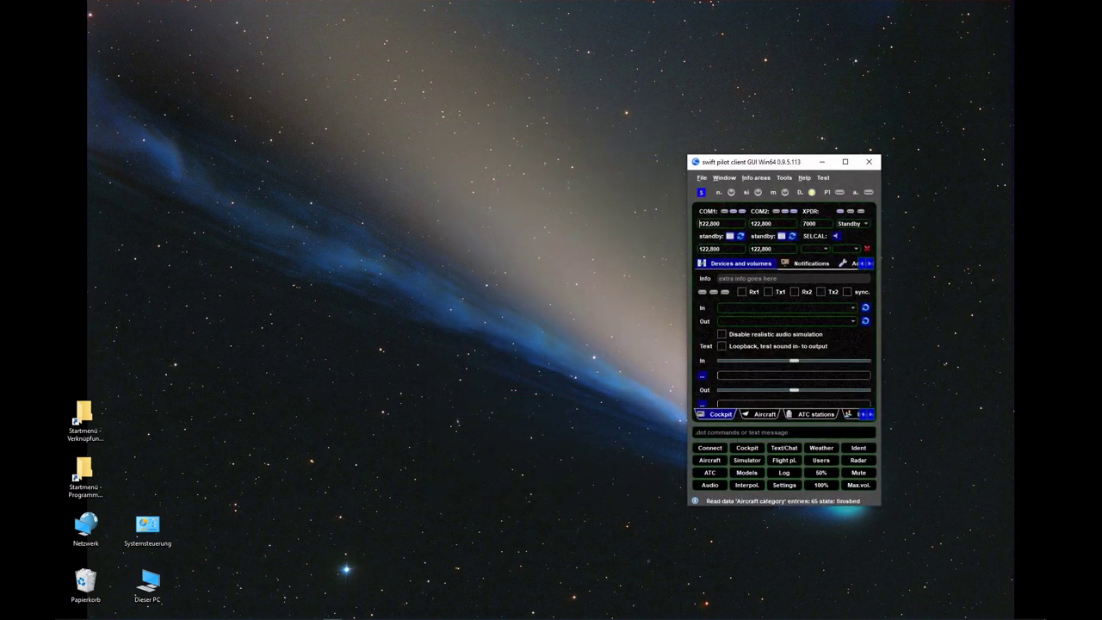
left_click(709, 447)
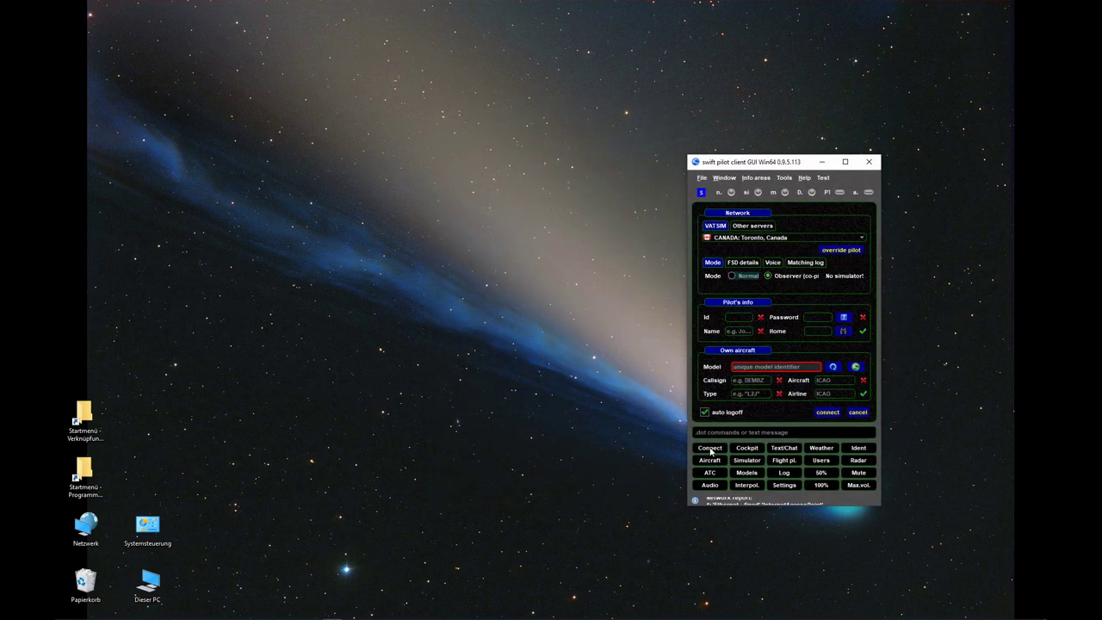
Choose GERMANY-1: Frankfurt, Germany as the VATSIM server.
left_click(782, 242)
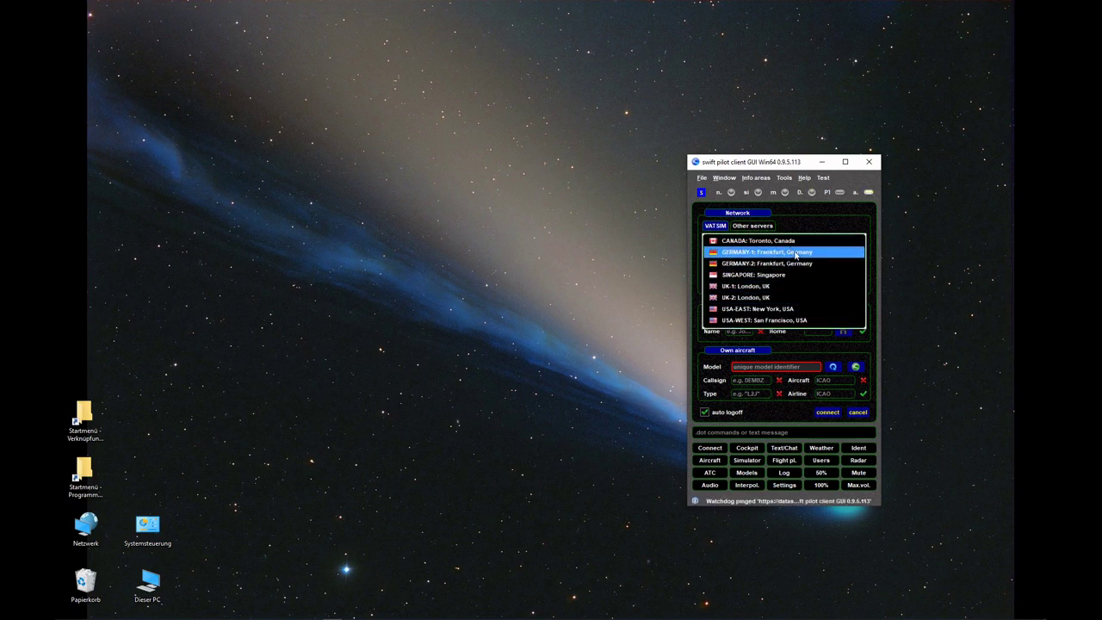
left_click(795, 252)
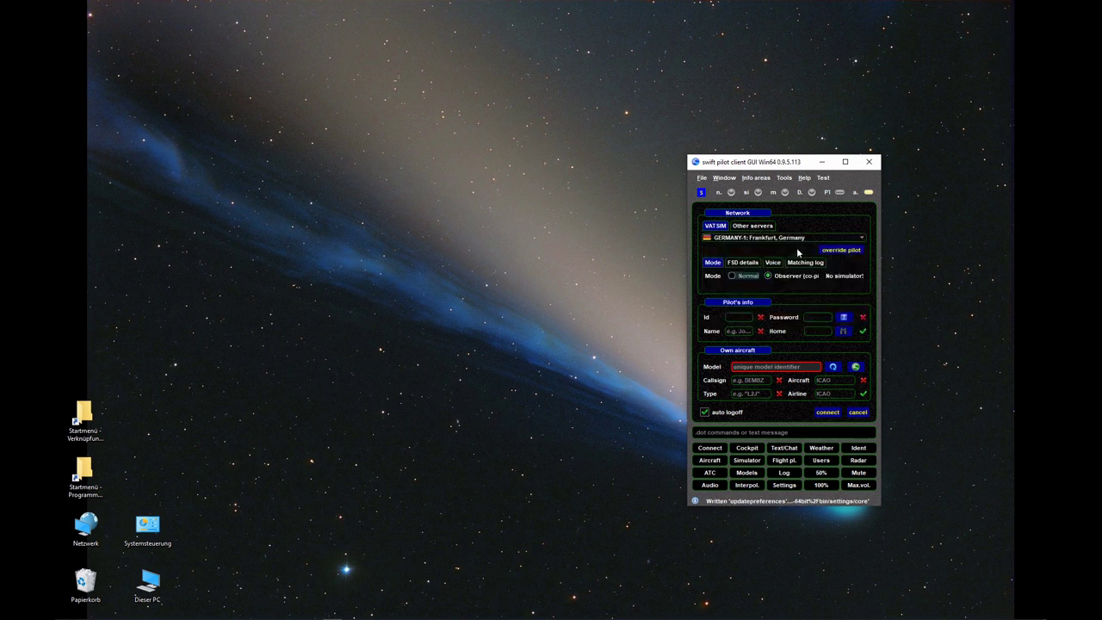
left_click(813, 235)
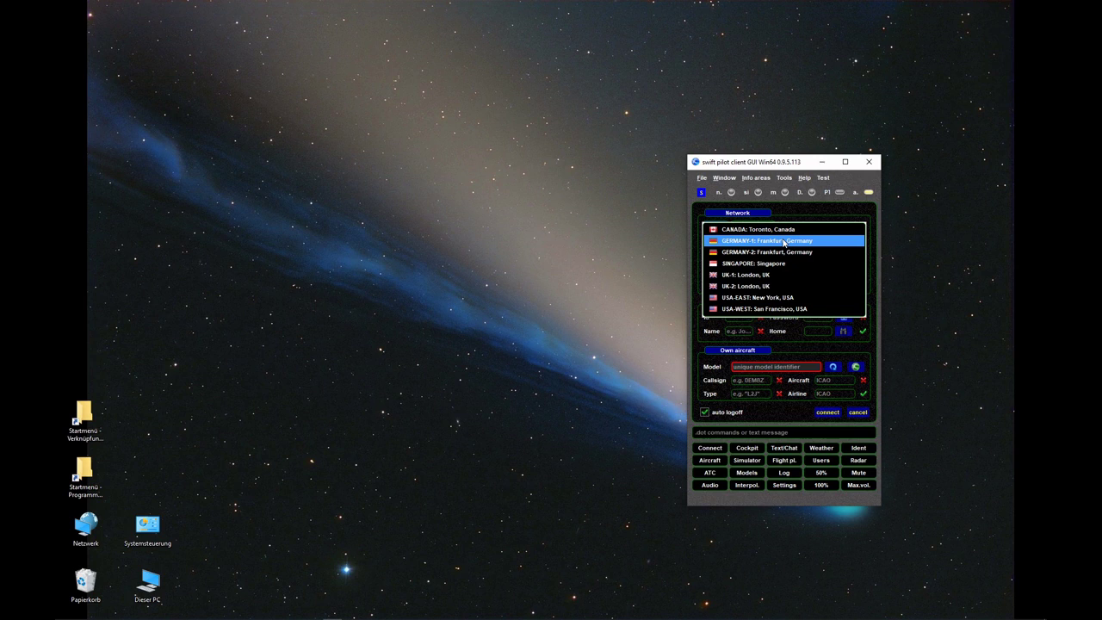
left_click(801, 241)
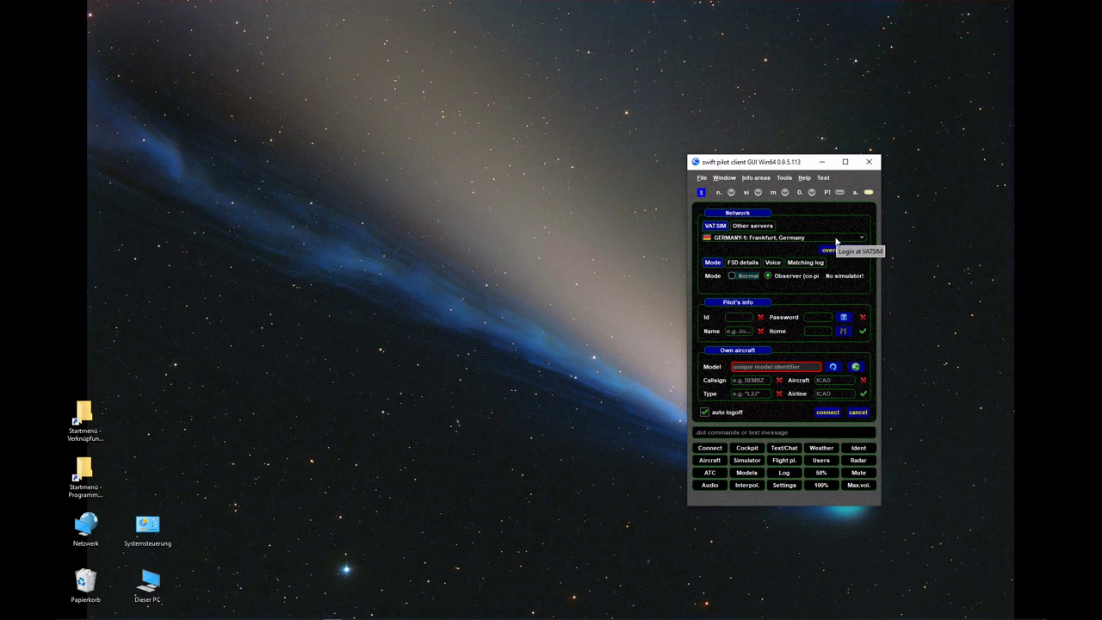
left_click(763, 239)
left_click(763, 241)
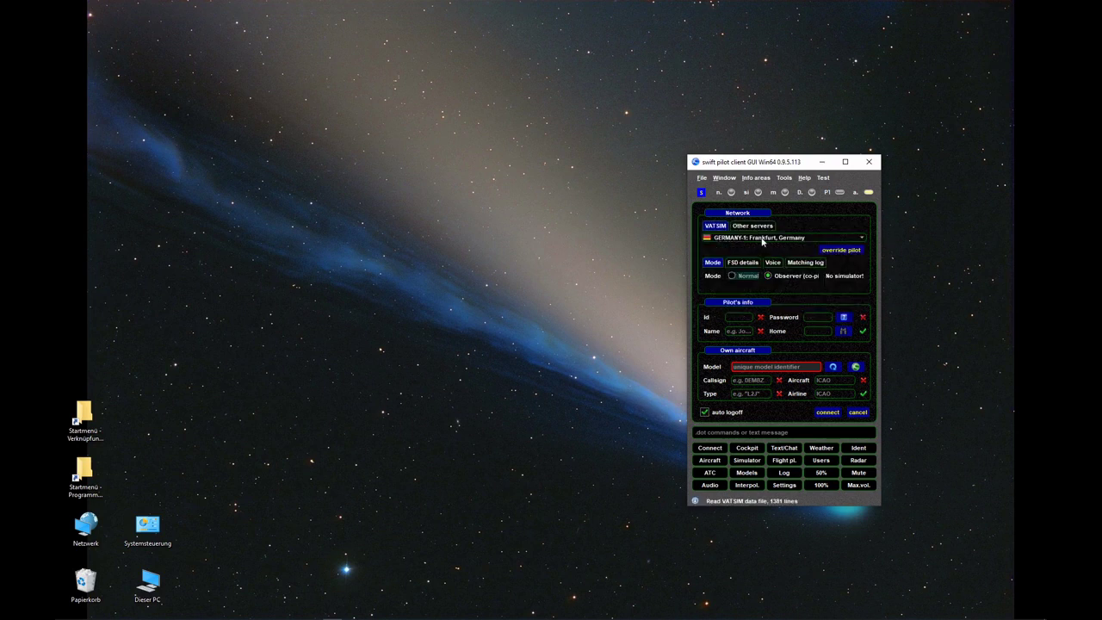
left_click(762, 241)
left_click(762, 241)
left_click(730, 317)
left_click(869, 164)
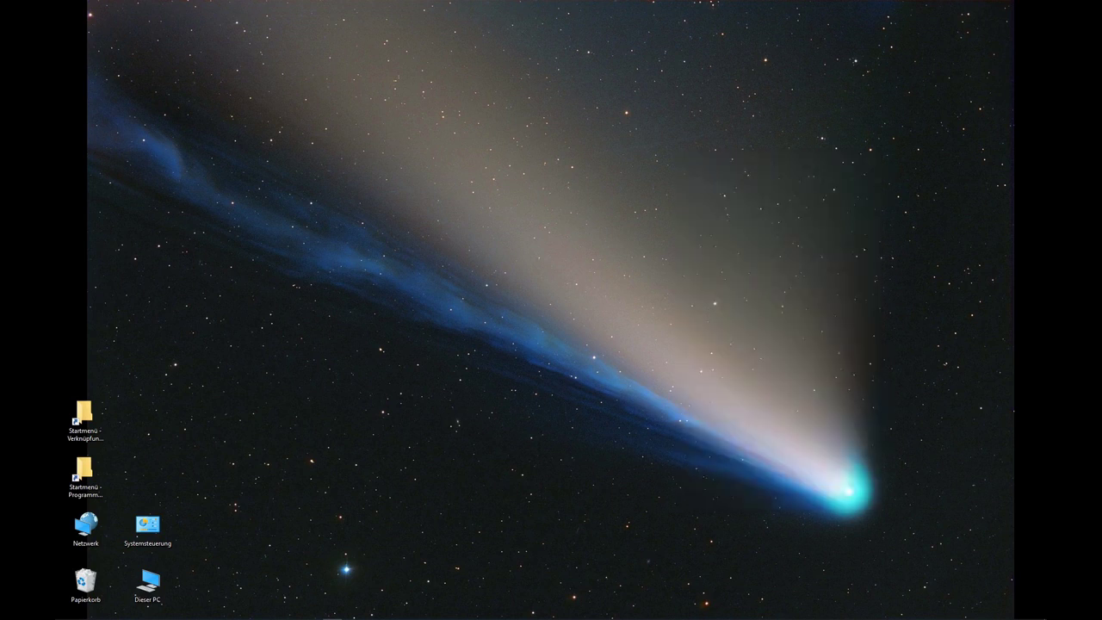